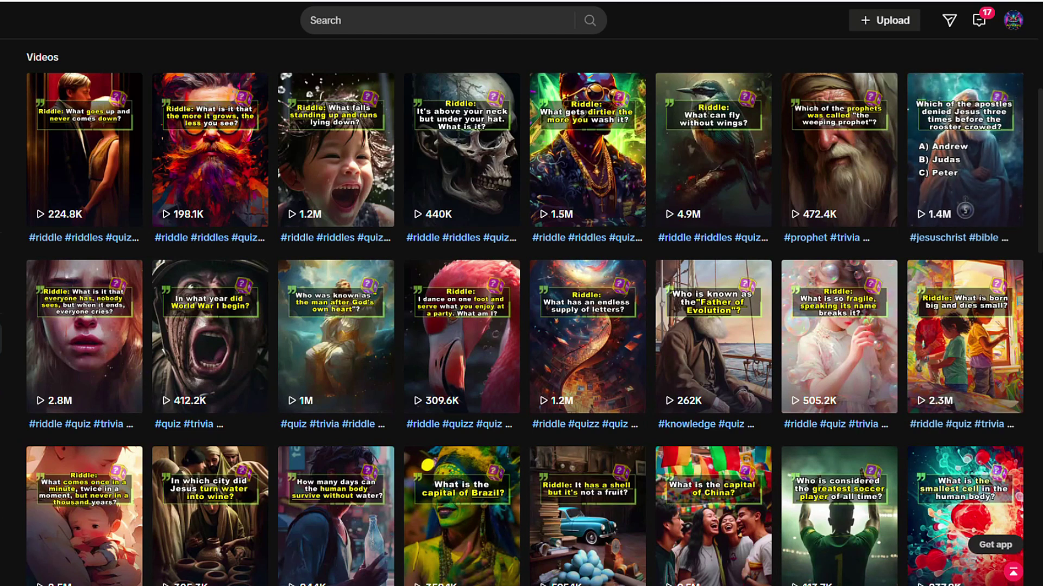
- Scroll down through the profile's grid of AI-illustrated quiz and riddle videos
scroll(913, 463, "down", 3)
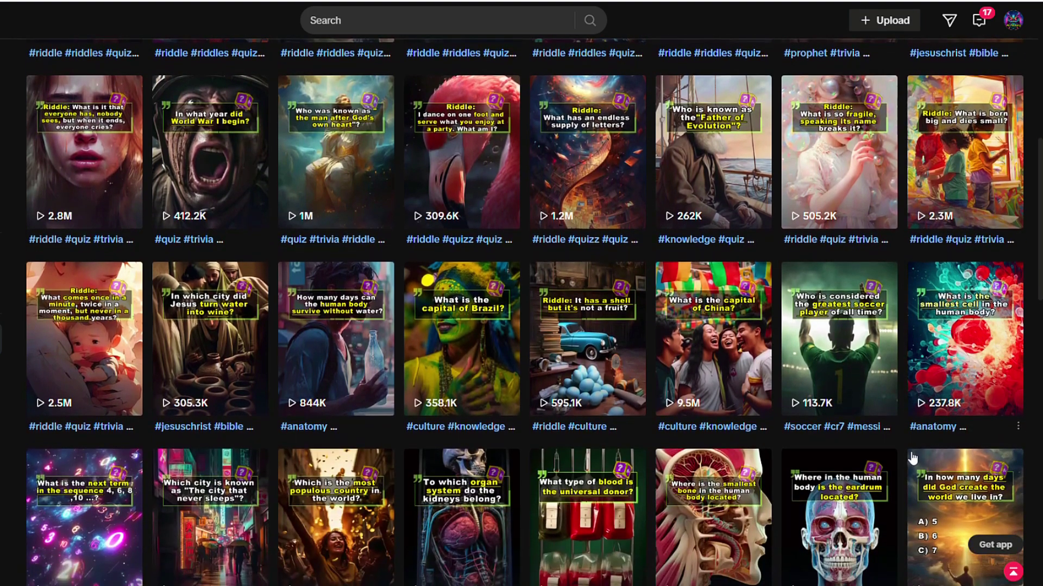
scroll(912, 457, "down", 3)
scroll(908, 452, "down", 3)
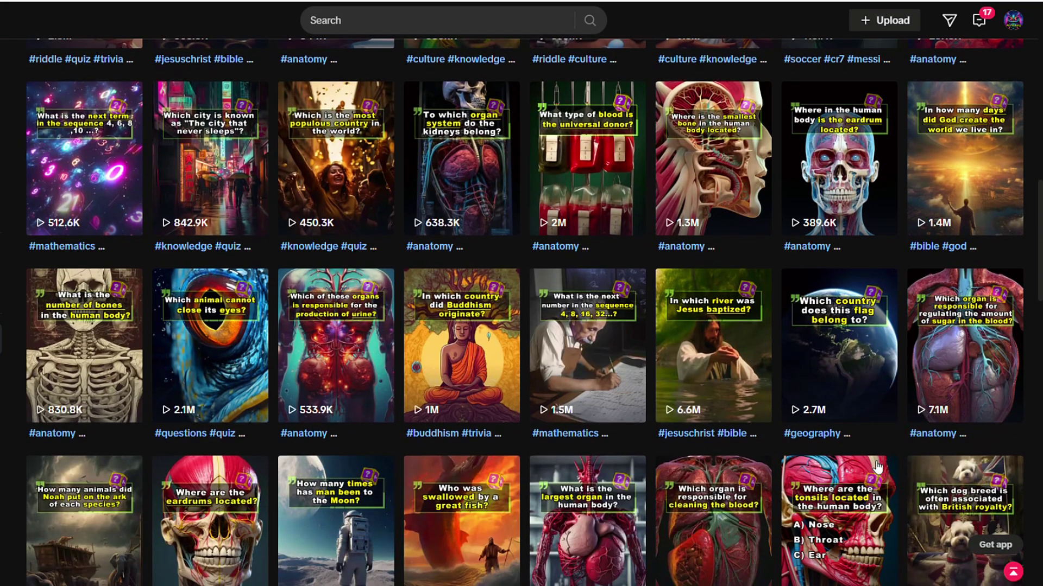
scroll(865, 468, "down", 4)
scroll(878, 465, "down", 3)
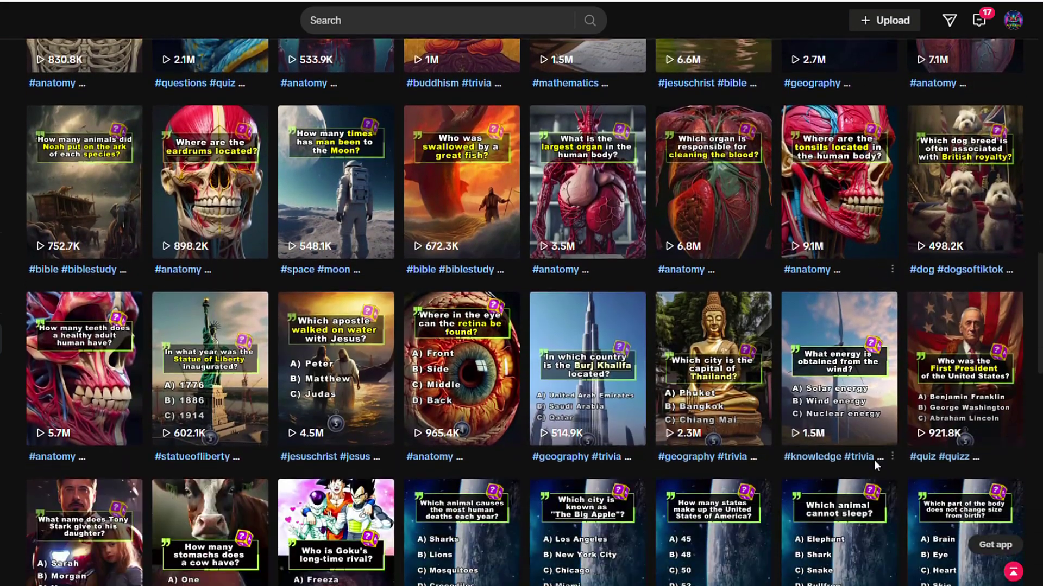
scroll(880, 465, "down", 4)
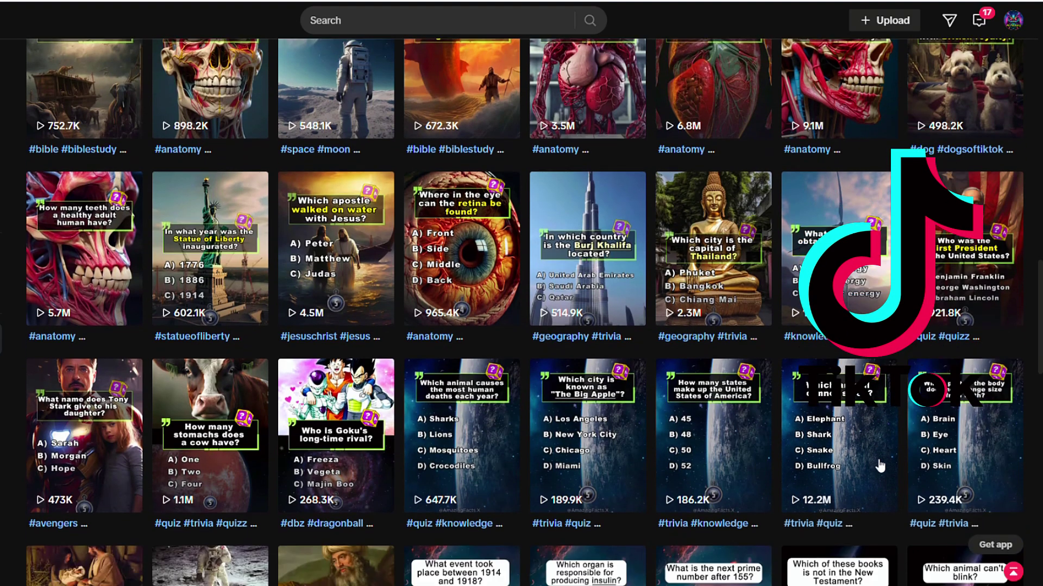
scroll(880, 466, "down", 3)
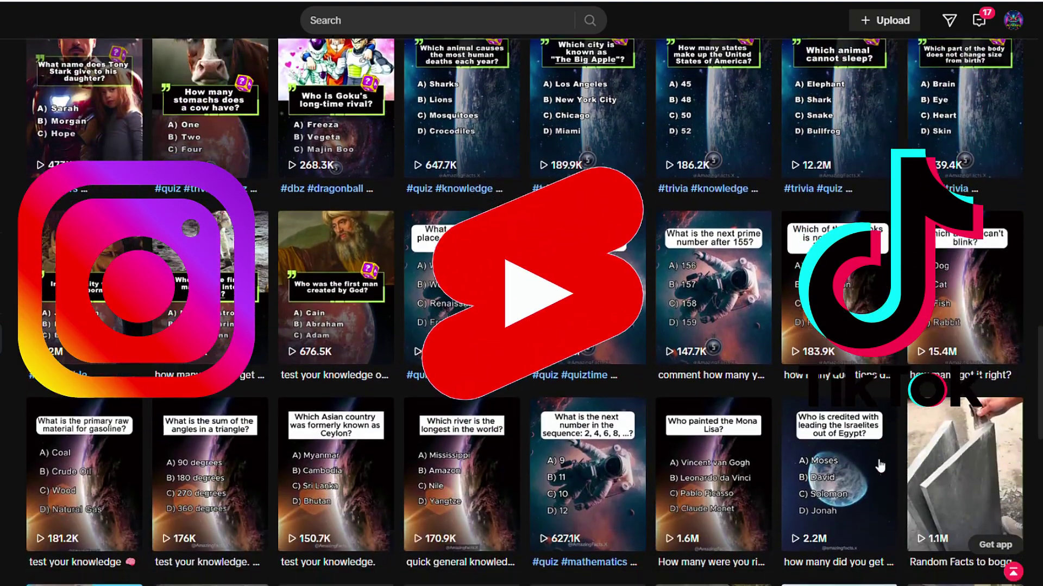
scroll(879, 465, "up", 3)
scroll(879, 465, "up", 5)
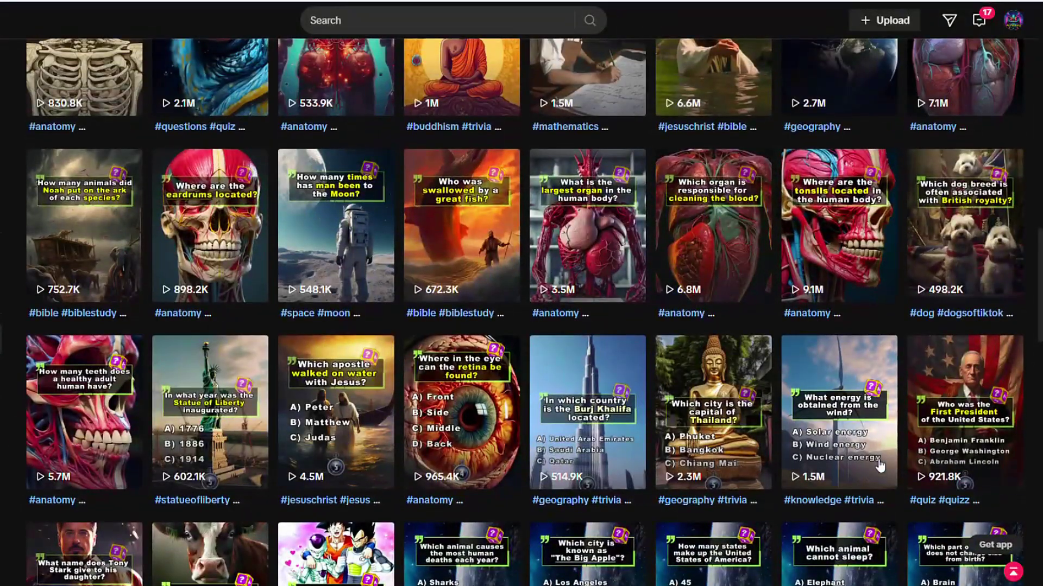
- Return to the top of the grid and open the 'What can fly without wings?' riddle video
scroll(879, 465, "down", 1)
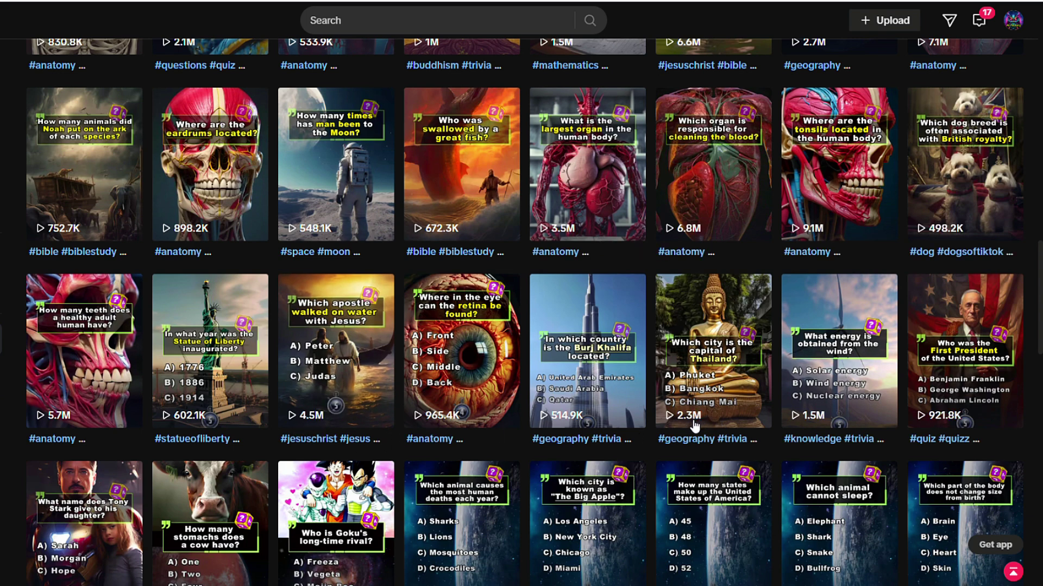
scroll(825, 404, "up", 4)
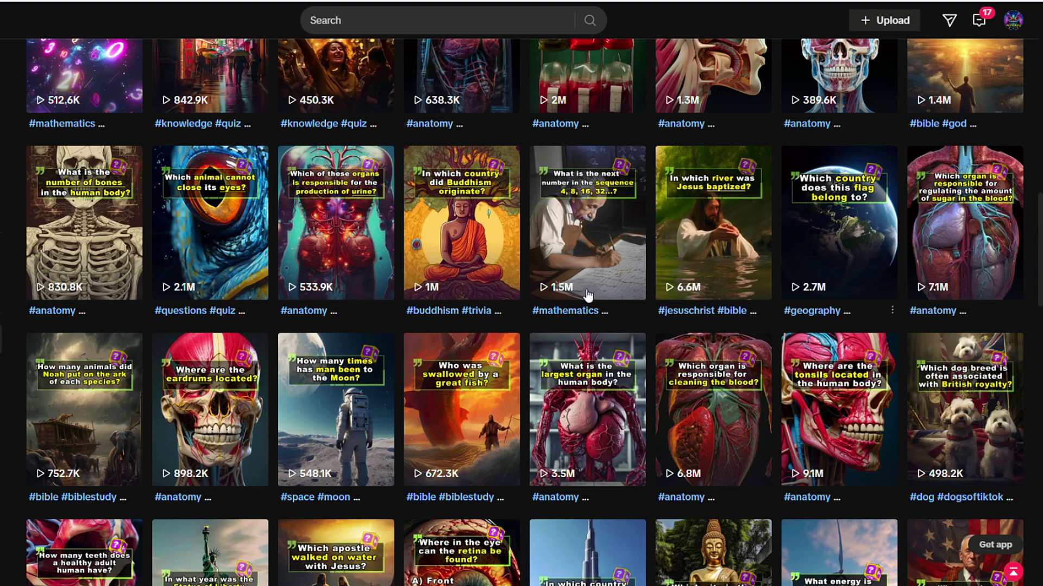
scroll(549, 310, "up", 3)
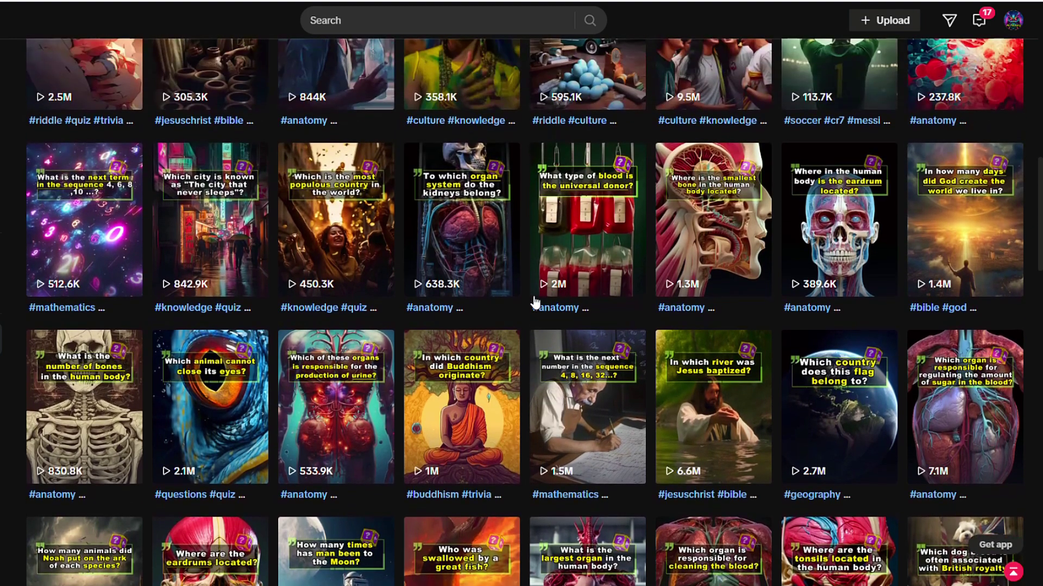
scroll(535, 303, "up", 1)
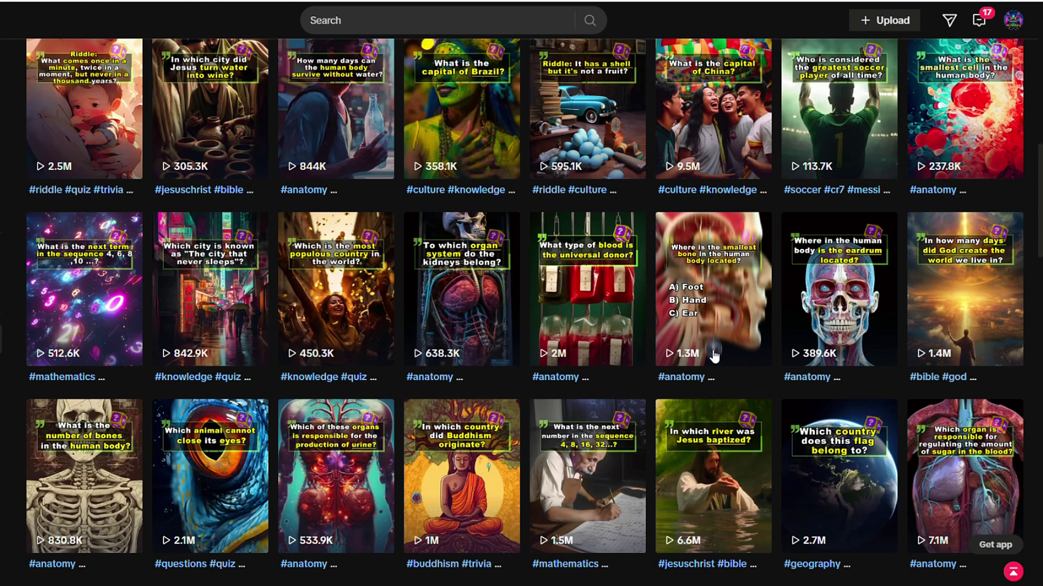
scroll(714, 355, "up", 2)
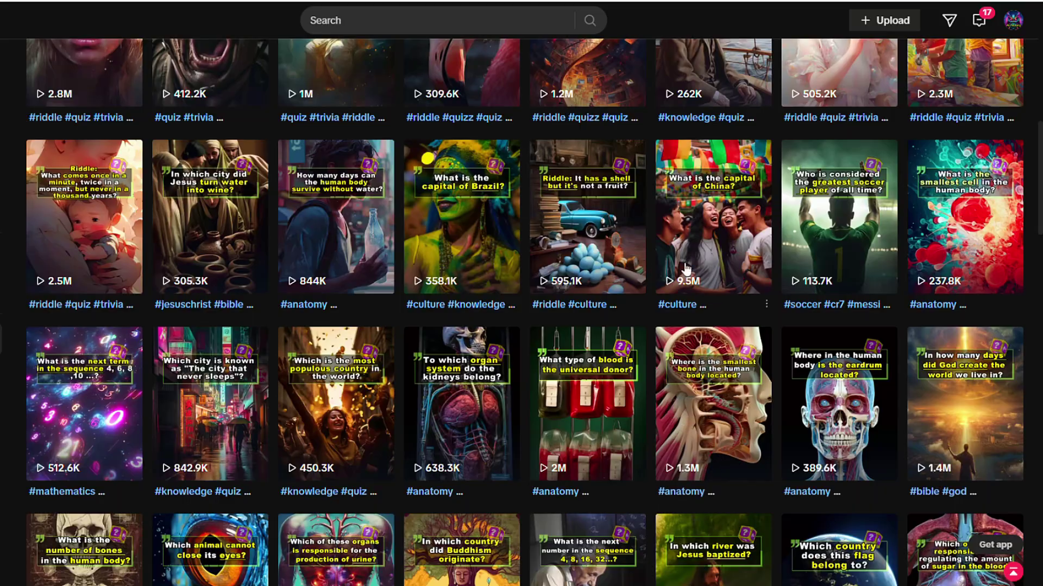
scroll(688, 190, "up", 5)
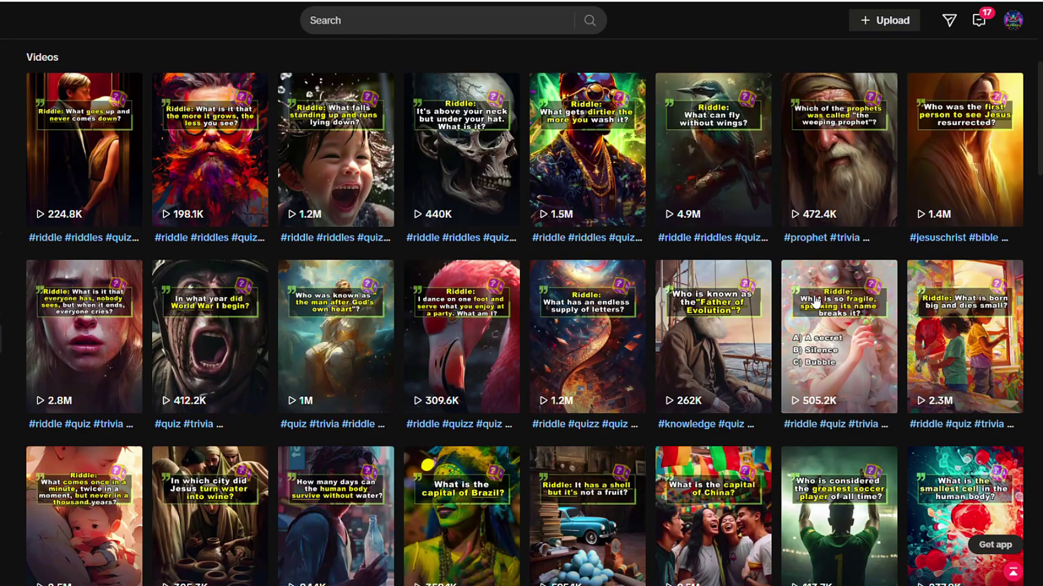
left_click(689, 190)
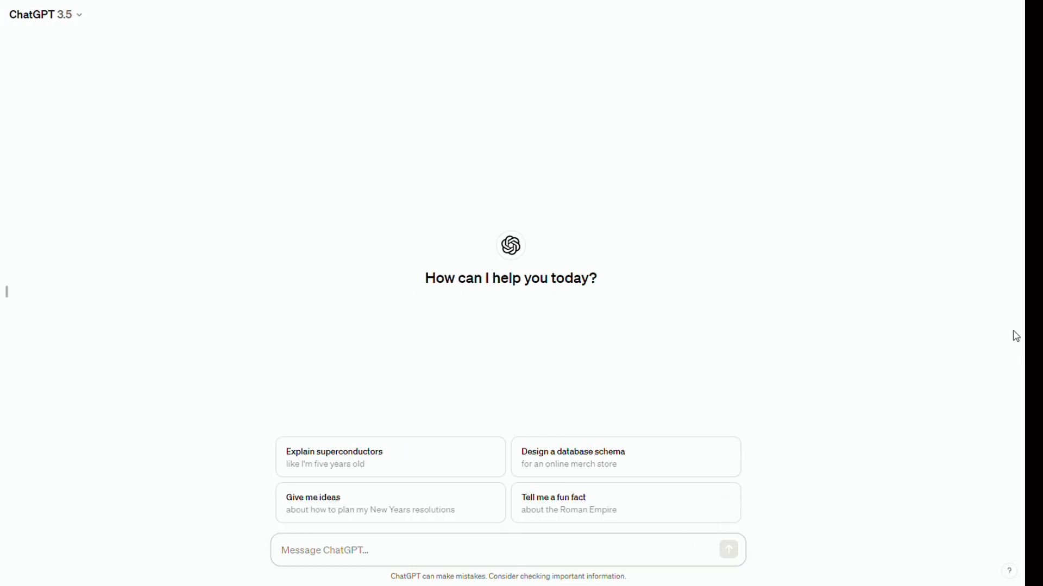
- Send ChatGPT the prompt for 10 general-knowledge questions with answers and 3 options, as a table
type("Please give 10 general knowledge questions and 3 multiple choice answers. Place all items into a table with the following columns: Question, Answer, Option 1, Option 2, Option 3")
left_click_drag(281, 538, 579, 551)
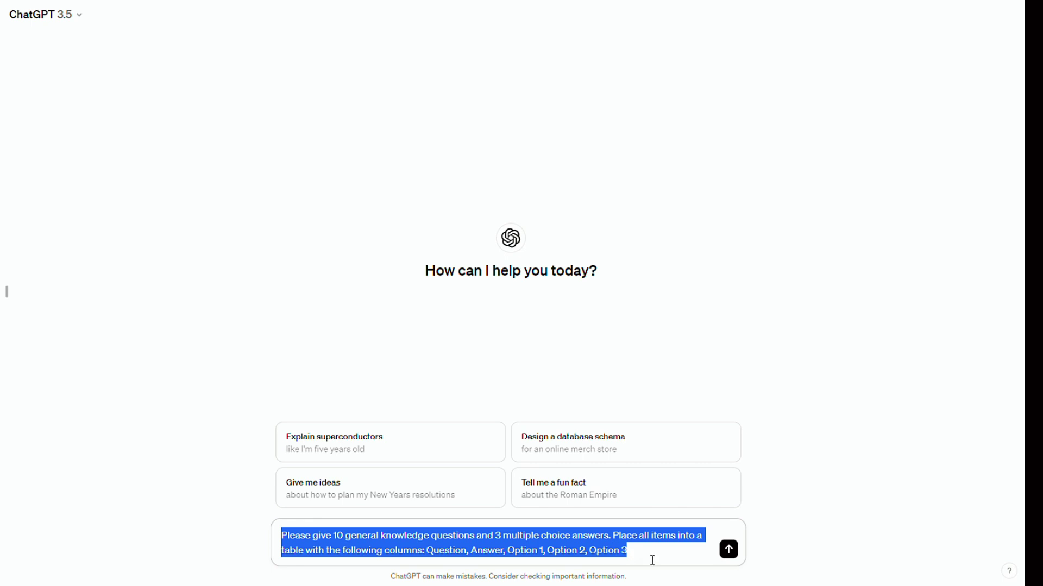
left_click(729, 550)
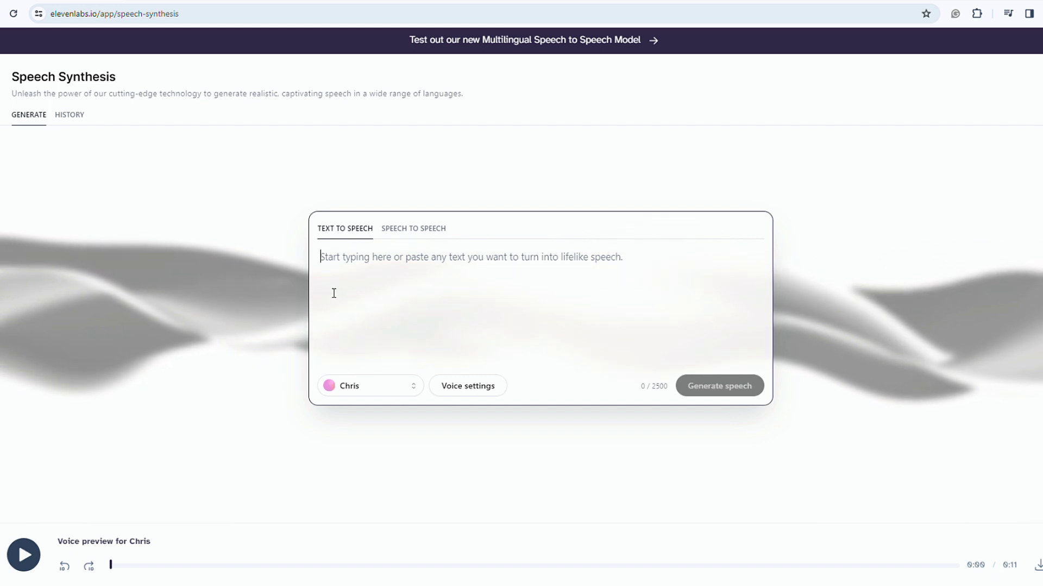
- Paste the quiz questions into Text to Speech and add their answers, such as Mars and Shakespeare
type("Which planet is known as the \"Red Planet\"?")
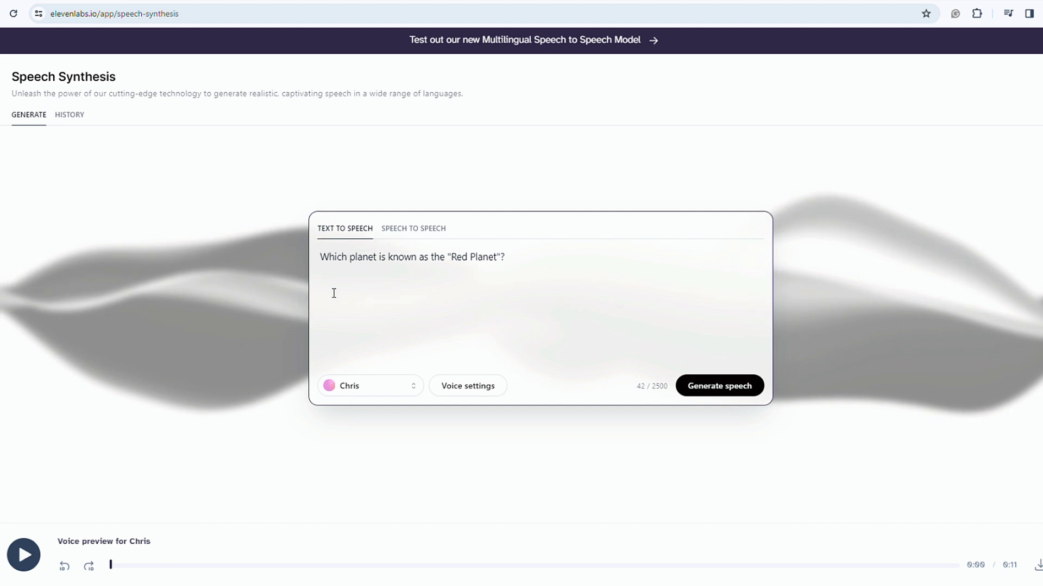
type("Mars. ")
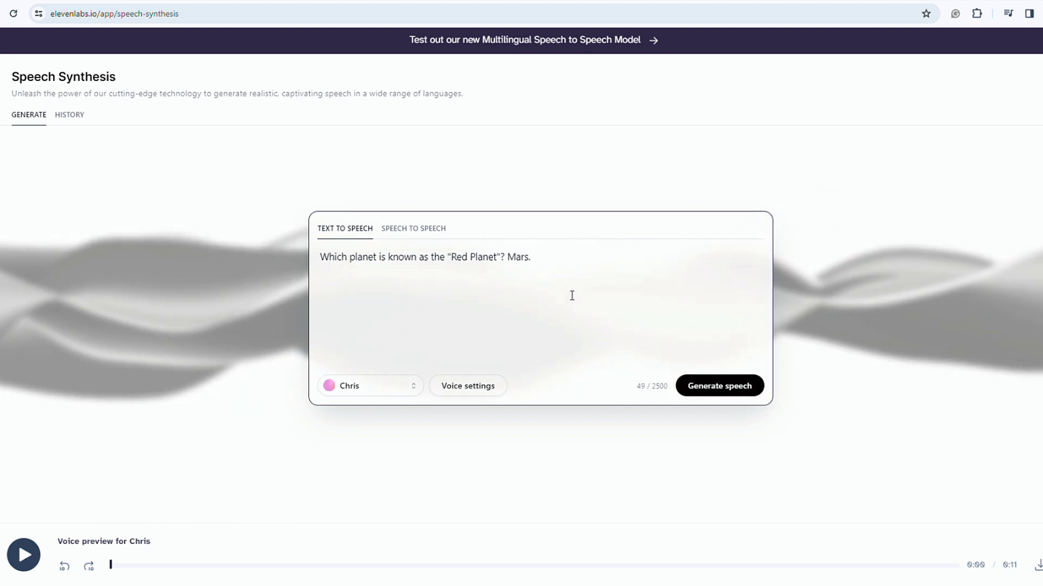
type("Who wrote the famous play \"Romeo and Juliet\"? Shakespeare. What is the capital city of Australia? Canberra. In Greek mythology, who is the king of the gods?")
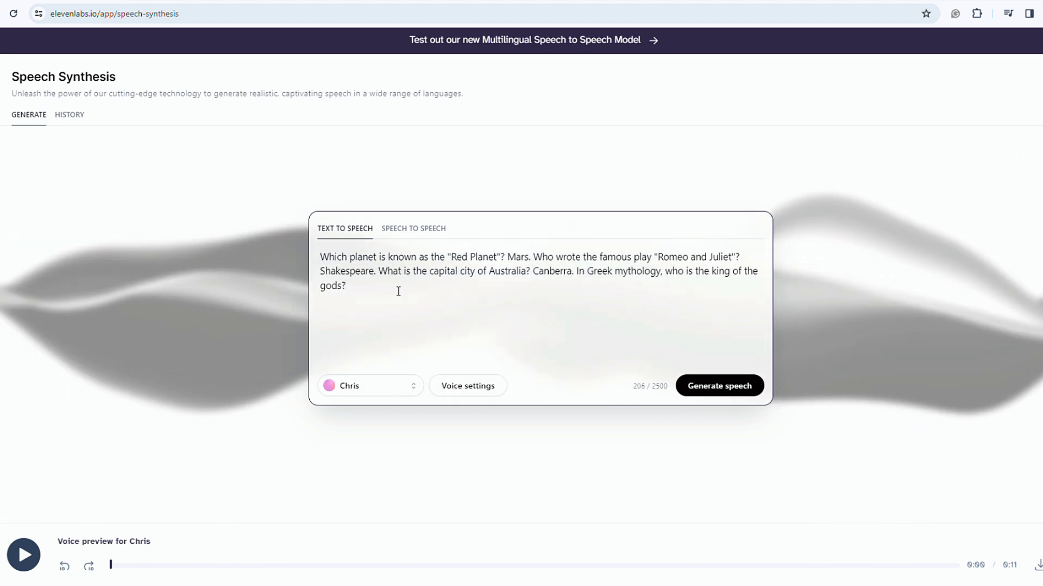
type(" Zeus. Which mammal is the largest animal on Earth? Blue Whale.")
left_click(330, 388)
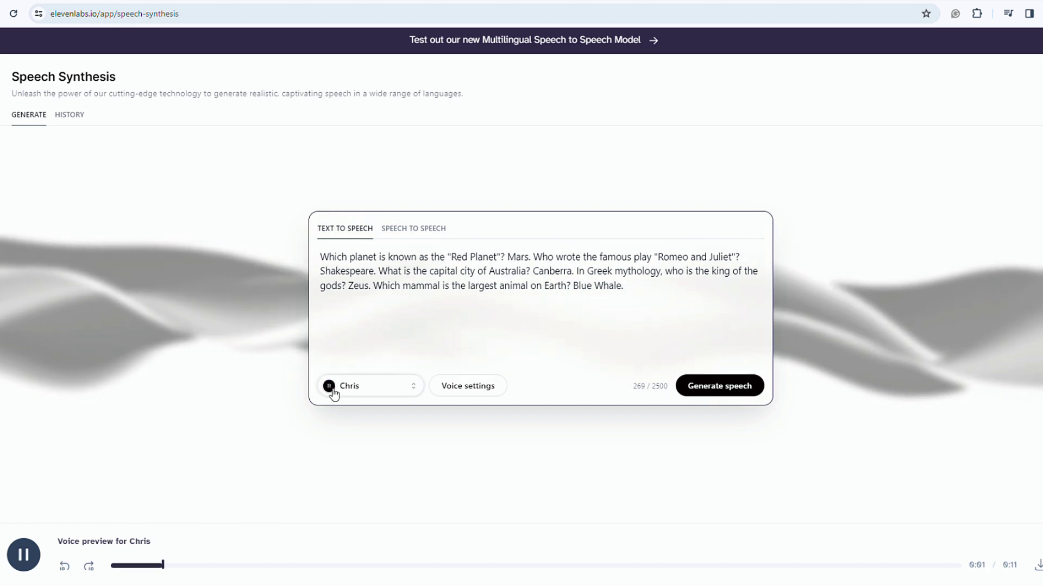
- Compare voices, choose Adam, generate the speech and download the voiceover clip
left_click(416, 391)
left_click(258, 246)
left_click(258, 284)
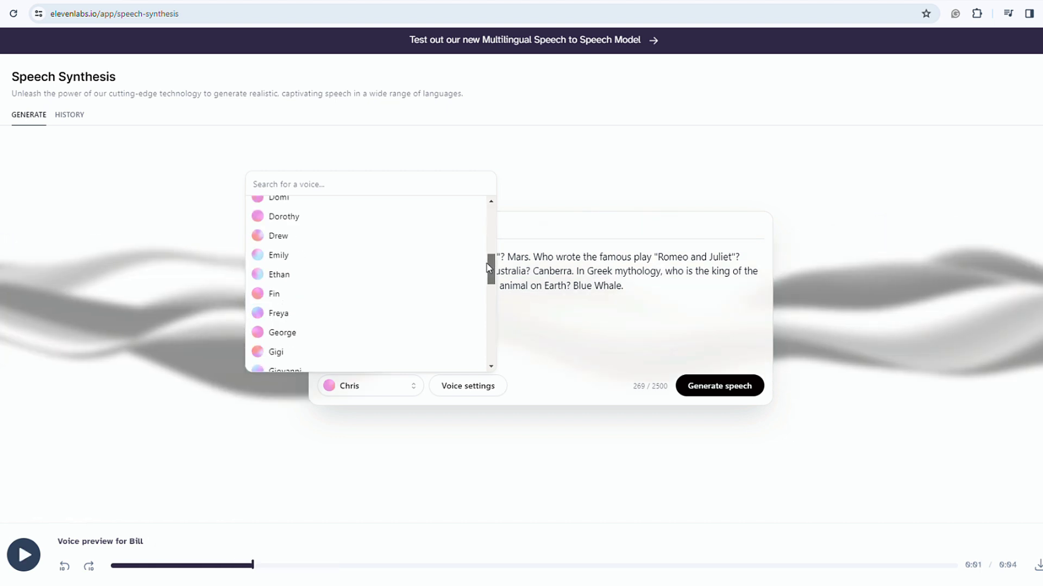
scroll(486, 263, "up", 5)
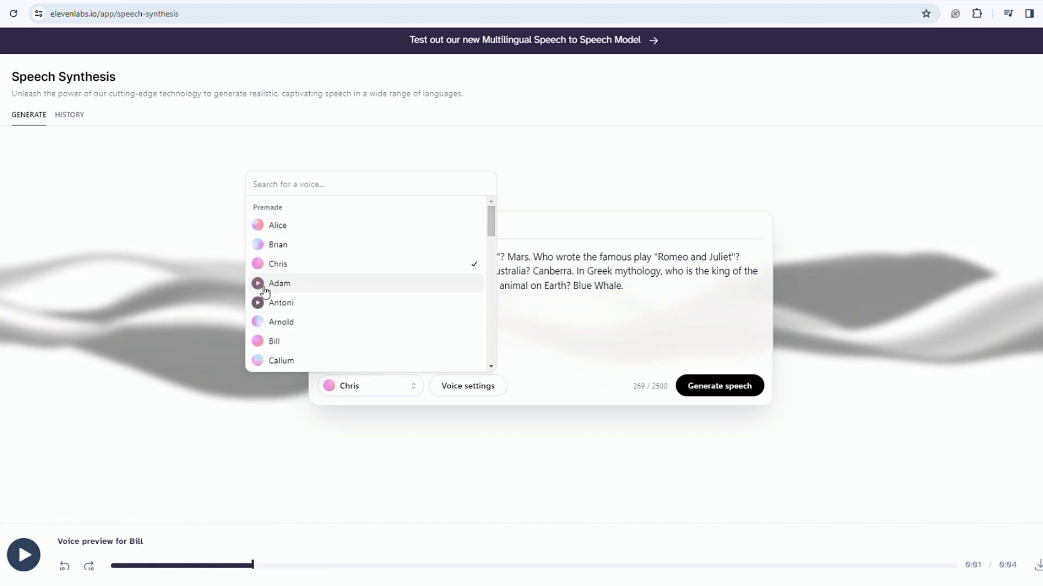
left_click(285, 287)
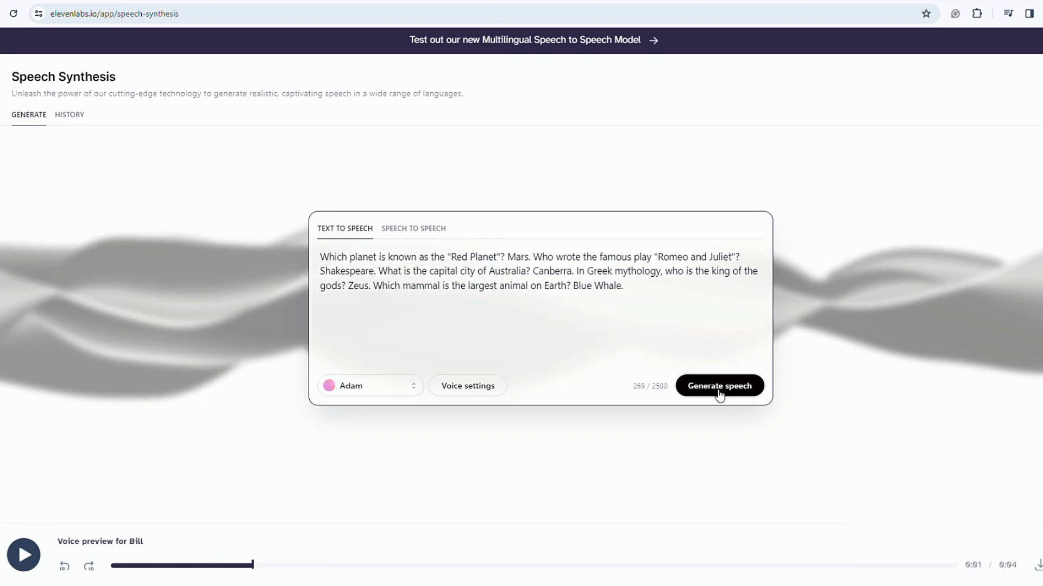
left_click(716, 387)
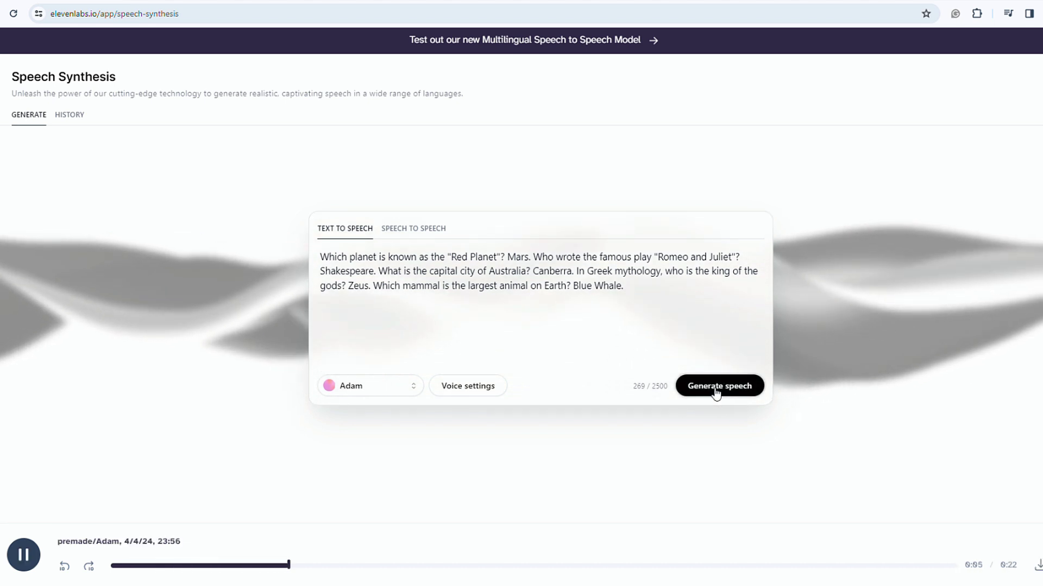
left_click(1038, 566)
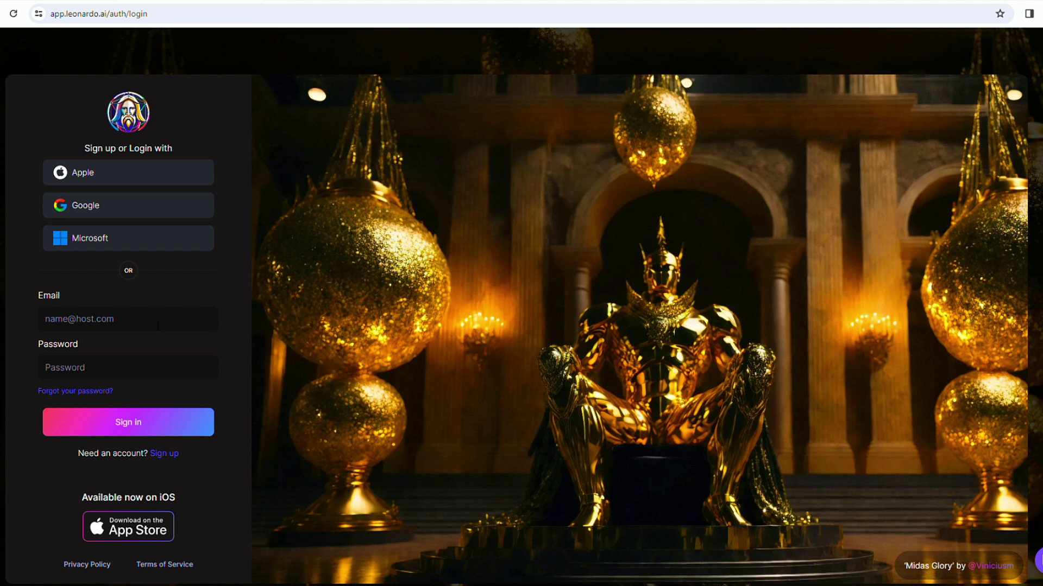
- Sign in to Leonardo.Ai with a Google account and look over the image generation tool
left_click(85, 205)
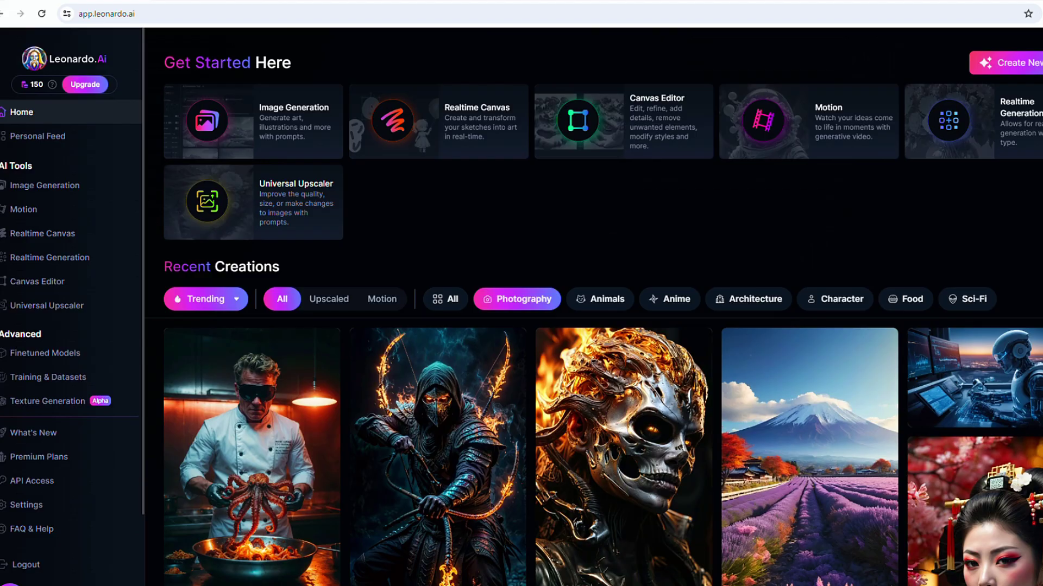
scroll(602, 308, "down", 8)
scroll(1040, 343, "down", 15)
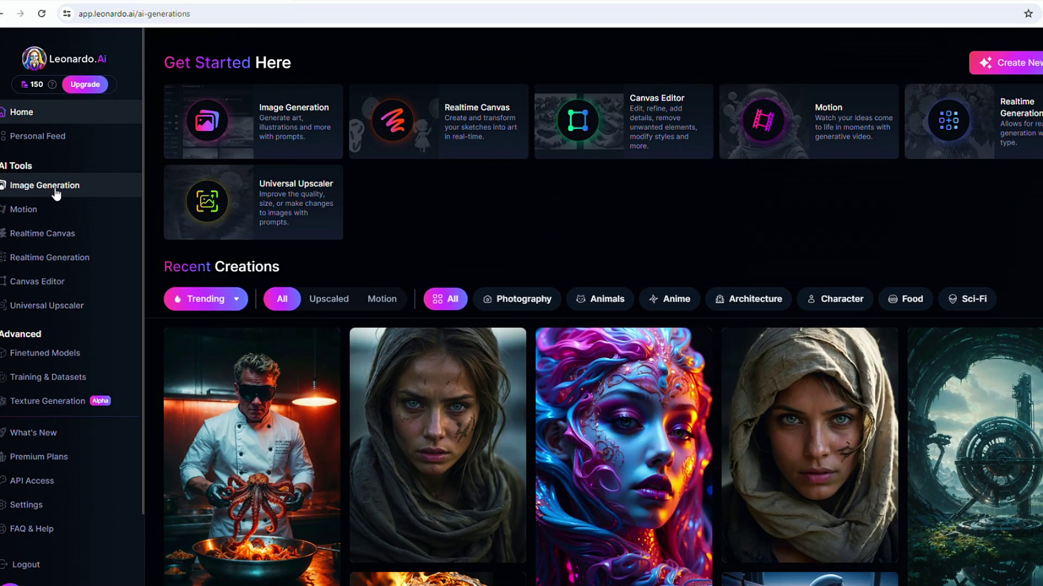
left_click(55, 187)
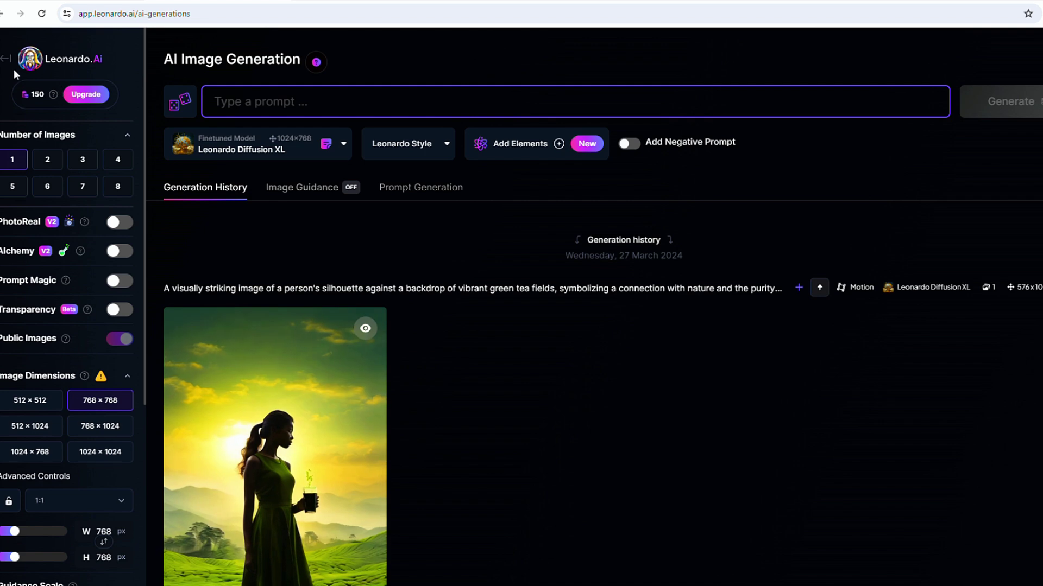
left_click(6, 59)
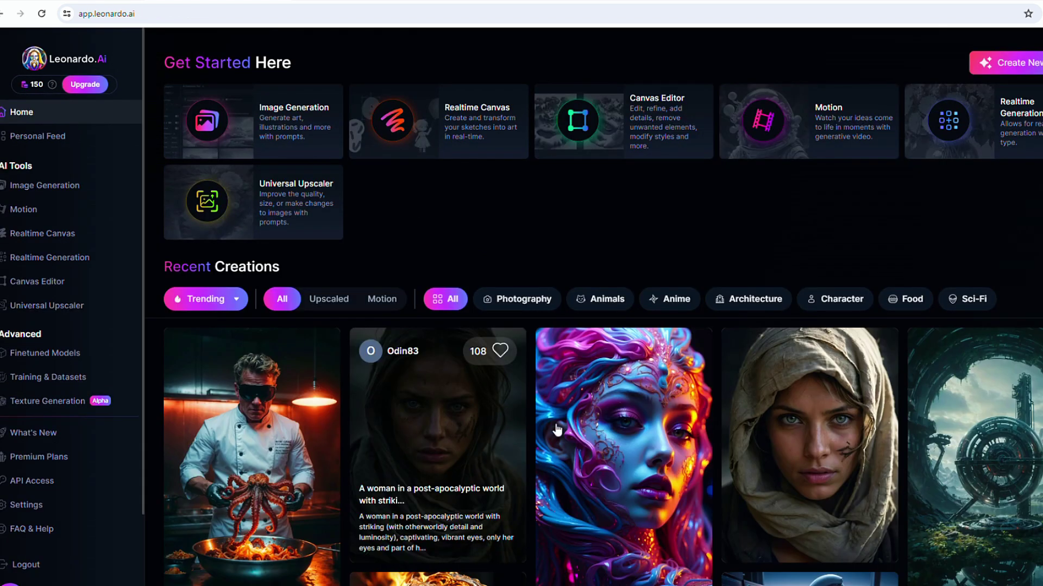
- Filter the community feed to Anime and start a generation with the 1990s anime image's Leonardo Diffusion XL model
left_click(678, 300)
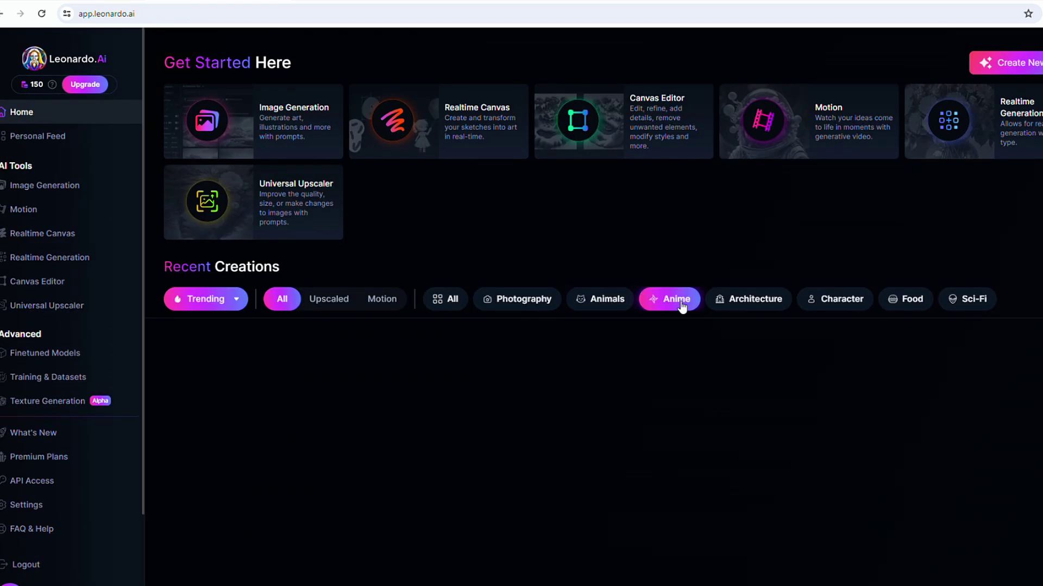
scroll(472, 407, "down", 4)
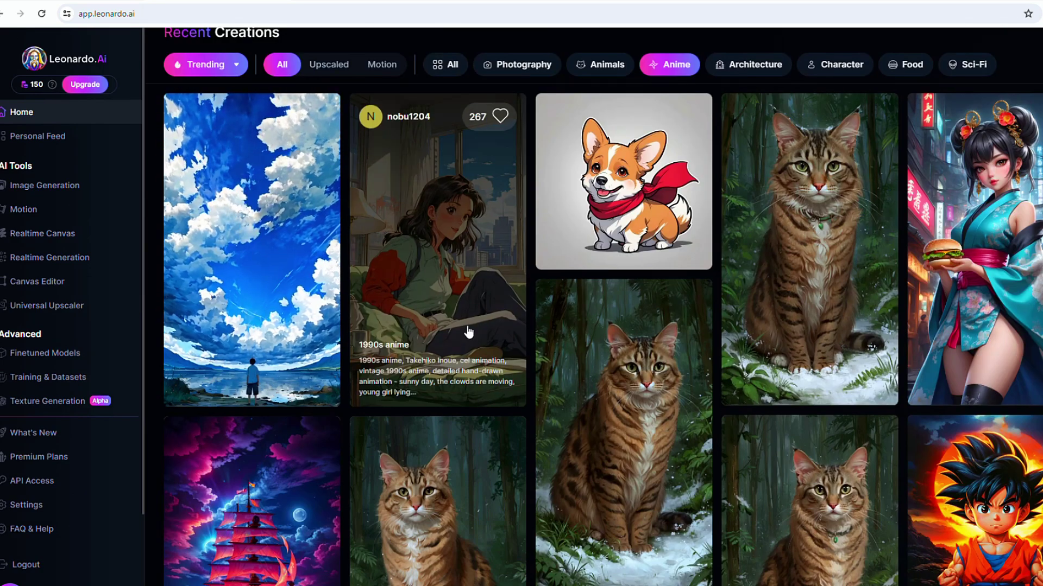
left_click(466, 298)
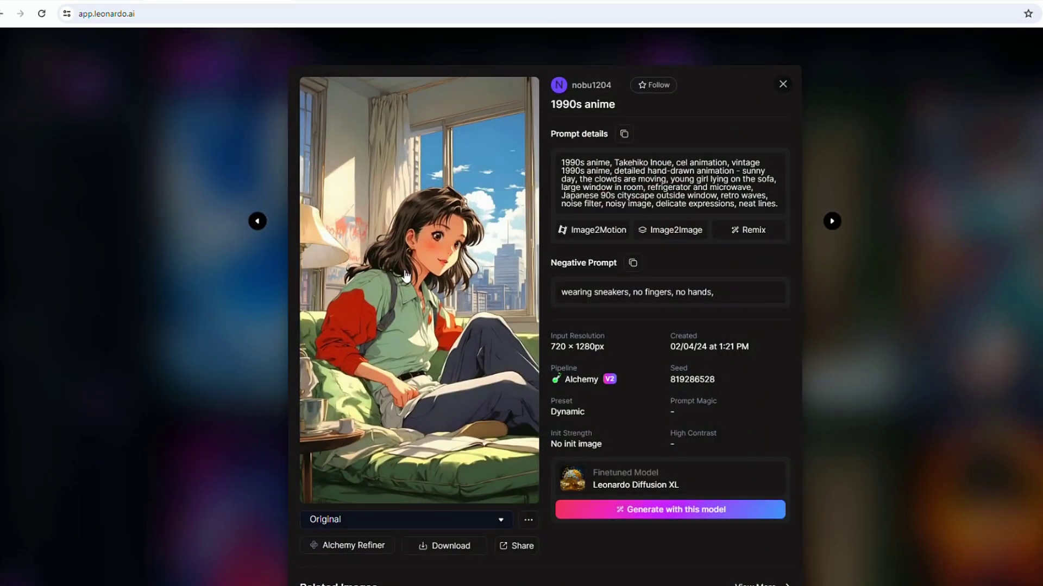
left_click(709, 510)
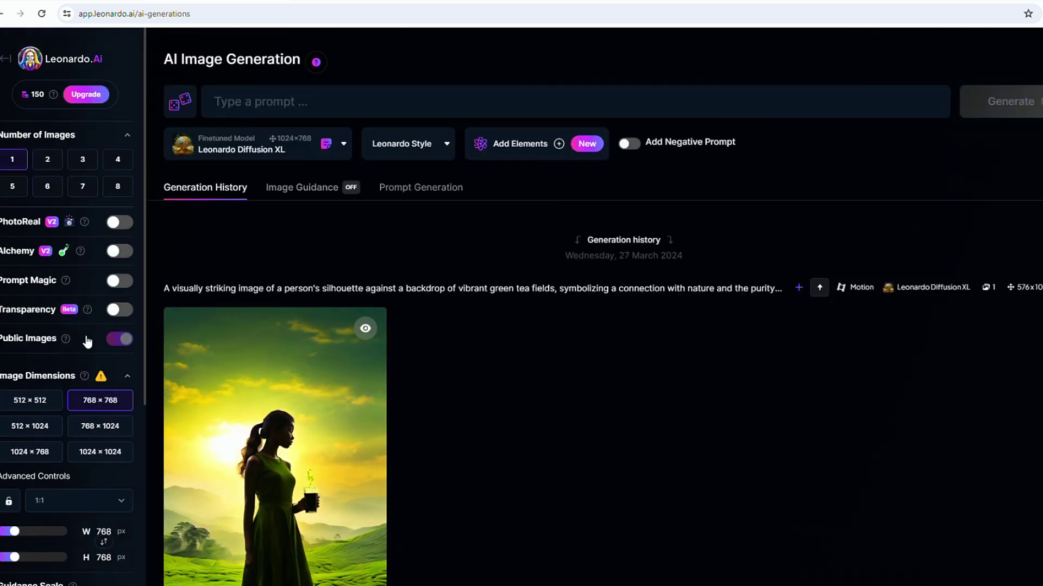
- Set the output size to 9:16 portrait at 864×1536
scroll(21, 325, "down", 4)
left_click_drag(18, 325, 69, 325)
left_click(122, 271)
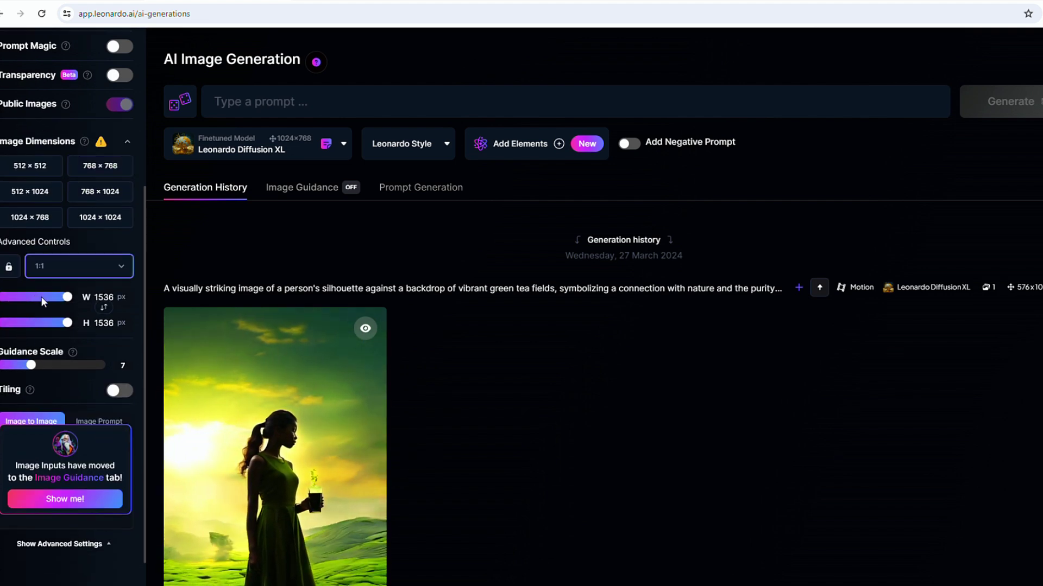
left_click(45, 348)
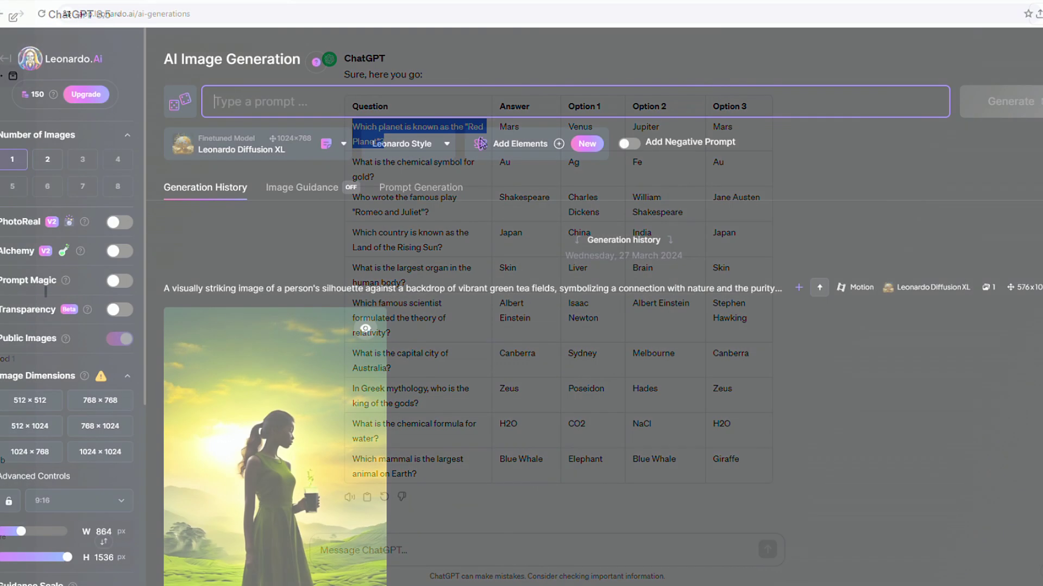
- Generate background images from the 'Universe' prompt, then from 'Universe galaxy', and review the results
type("Universe")
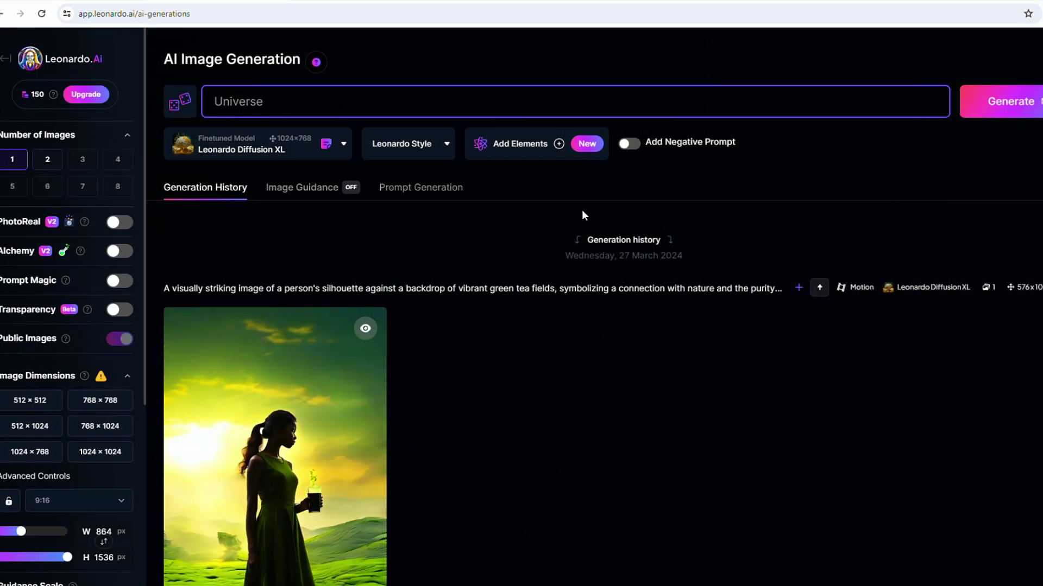
key("Return")
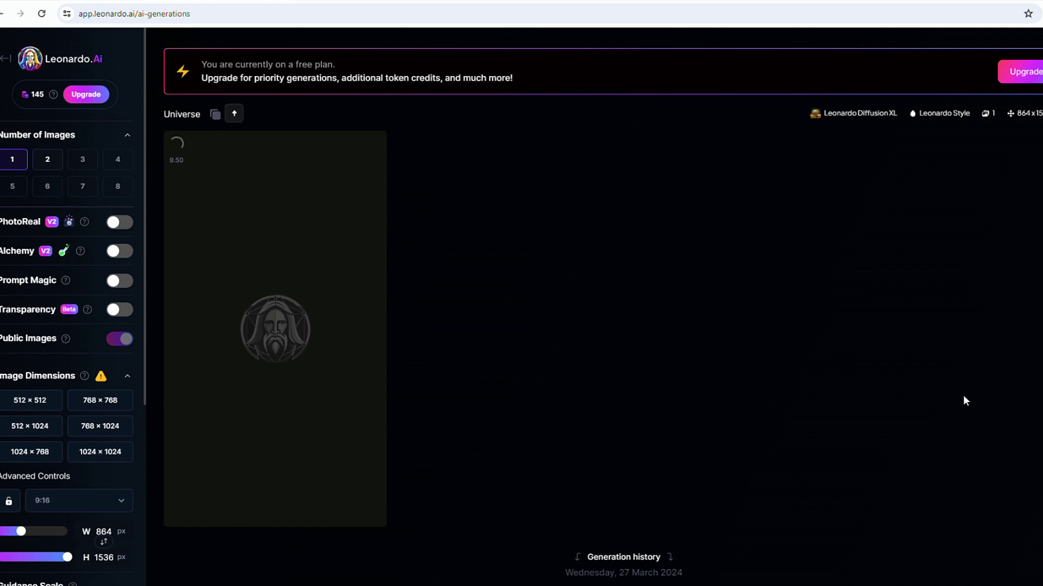
scroll(746, 325, "up", 3)
left_click(288, 112)
type("galax")
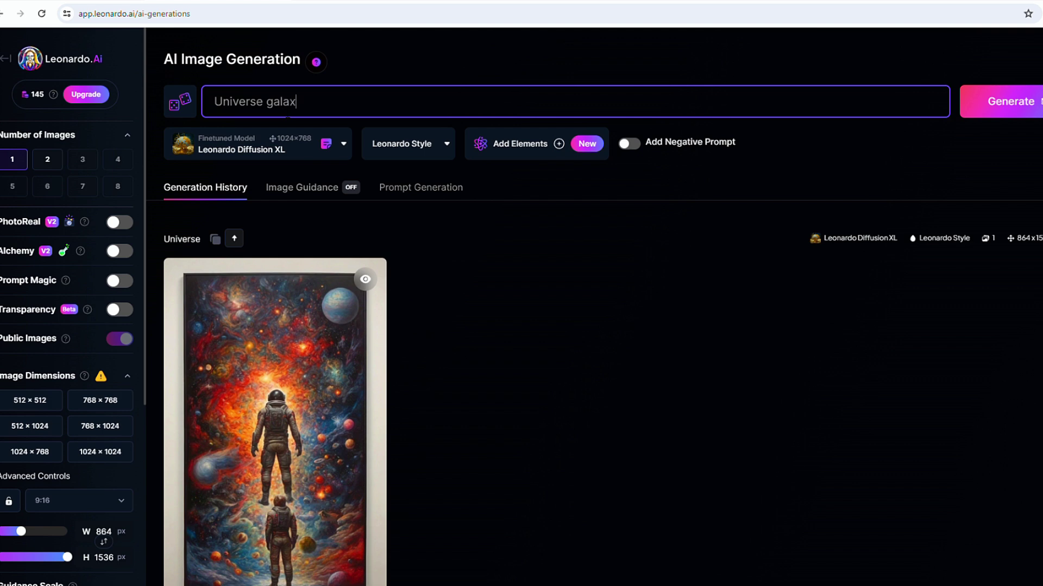
type("y")
left_click(1007, 101)
scroll(977, 393, "down", 3)
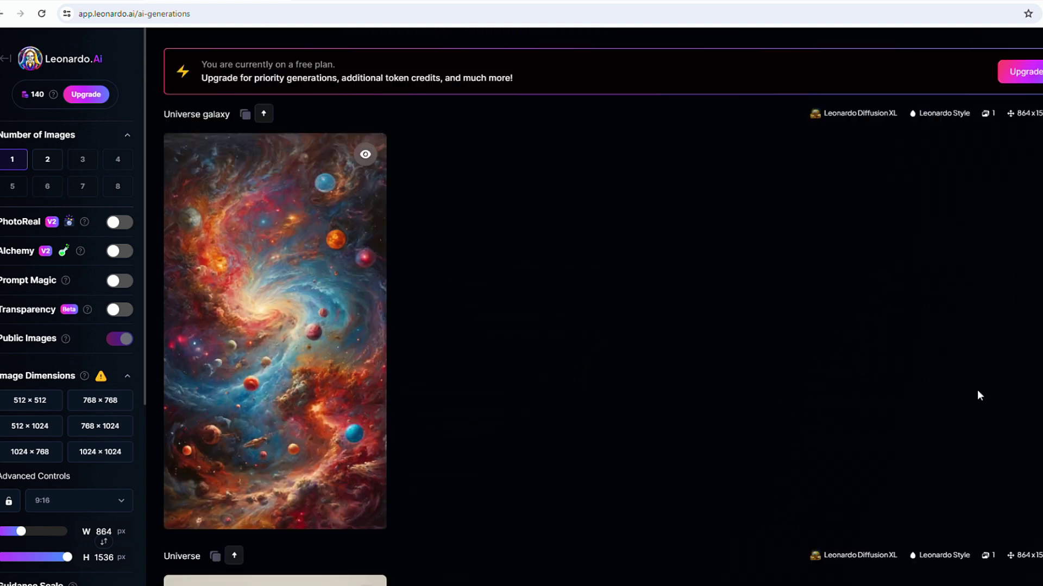
scroll(934, 445, "up", 1)
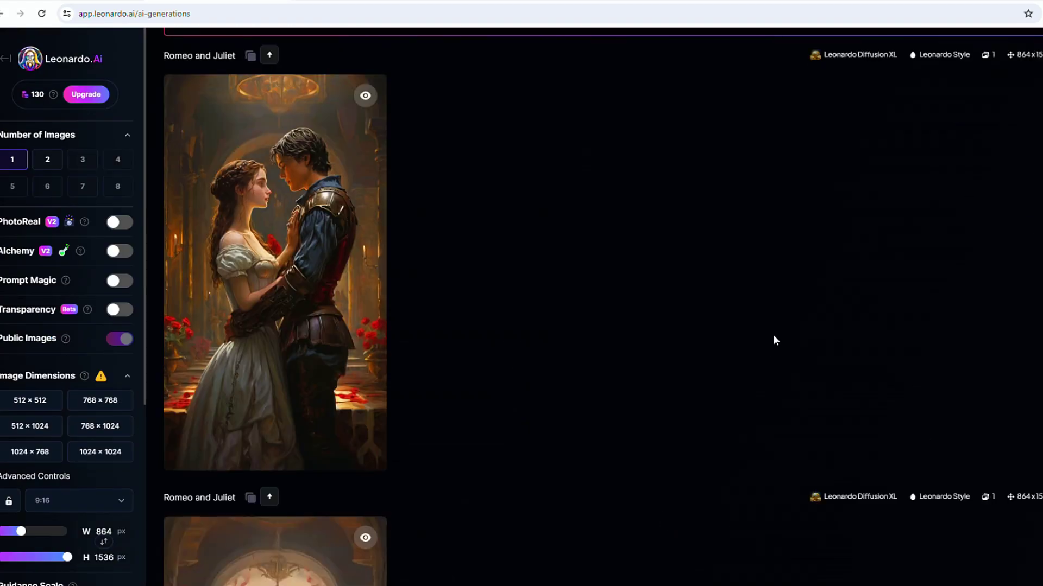
scroll(771, 339, "up", 4)
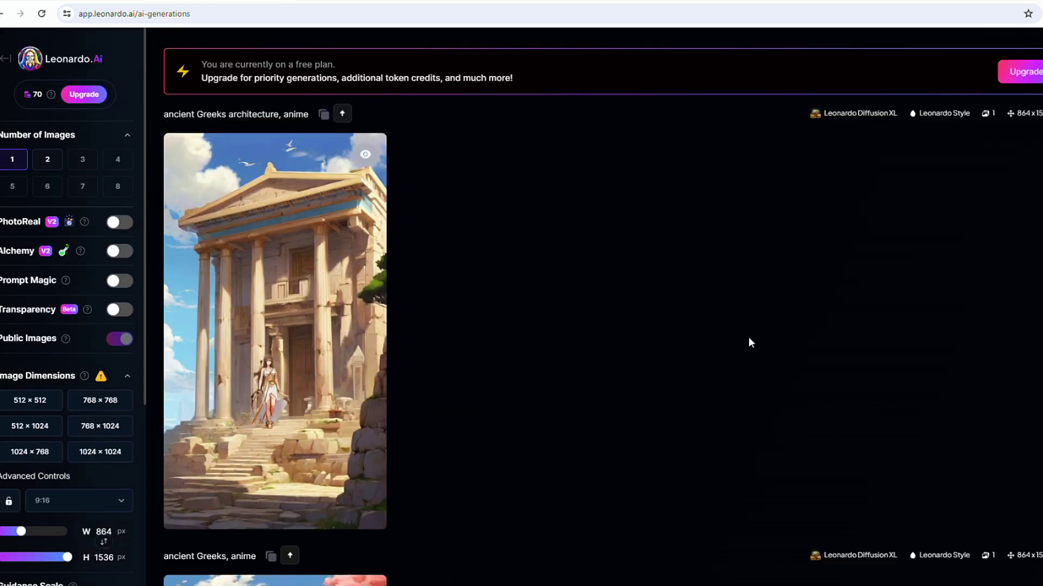
scroll(578, 398, "down", 1)
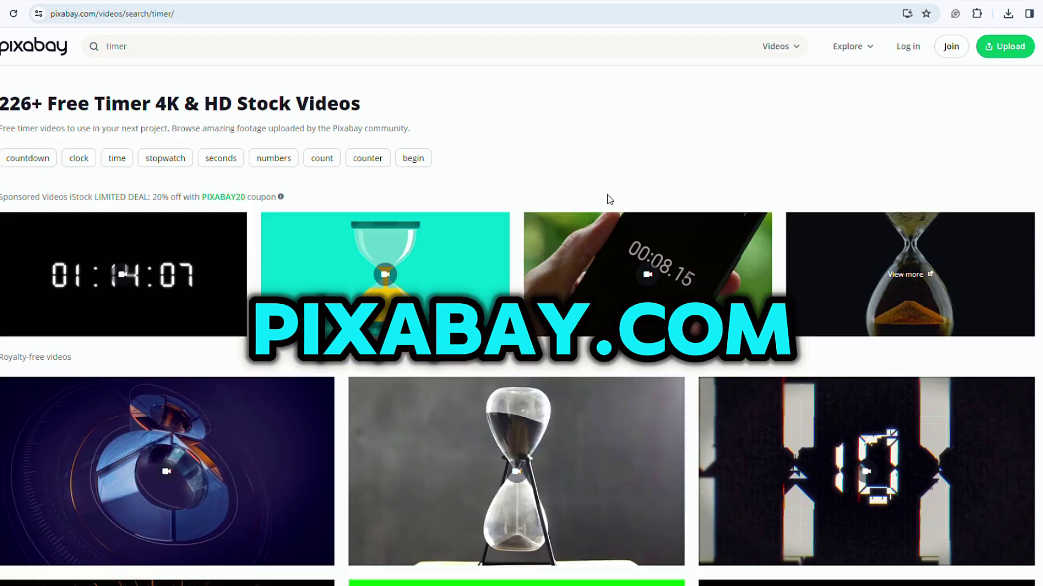
- Scroll through Pixabay's timer video results to find the green-screen countdown clip
scroll(532, 326, "down", 6)
scroll(568, 141, "down", 18)
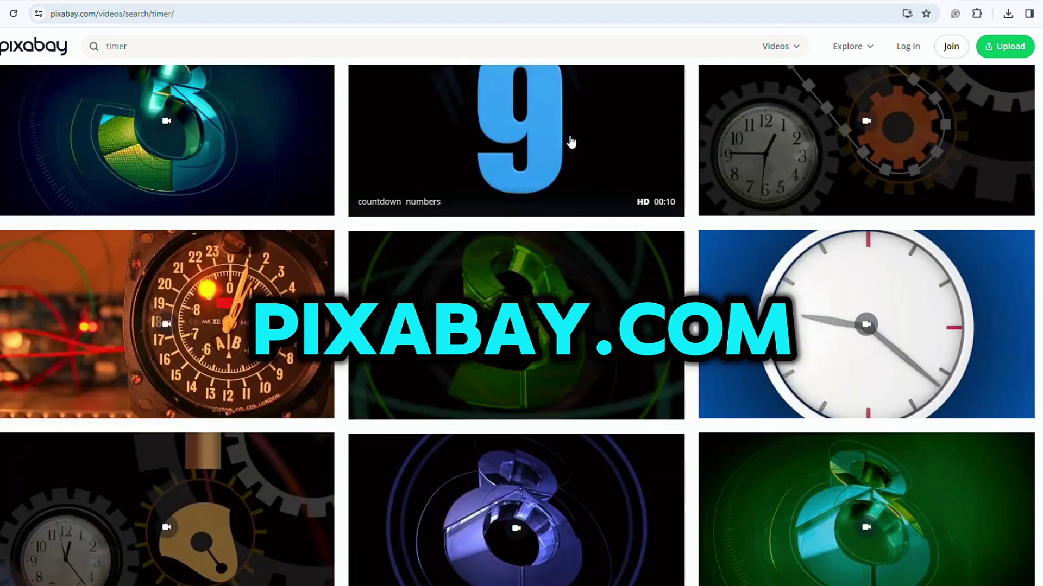
scroll(865, 341, "down", 8)
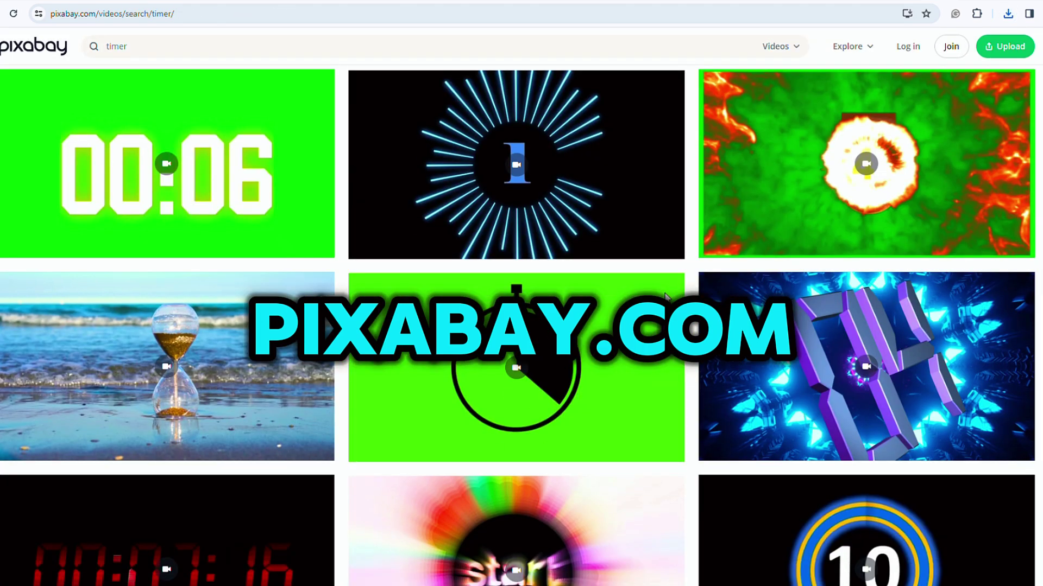
scroll(625, 269, "down", 10)
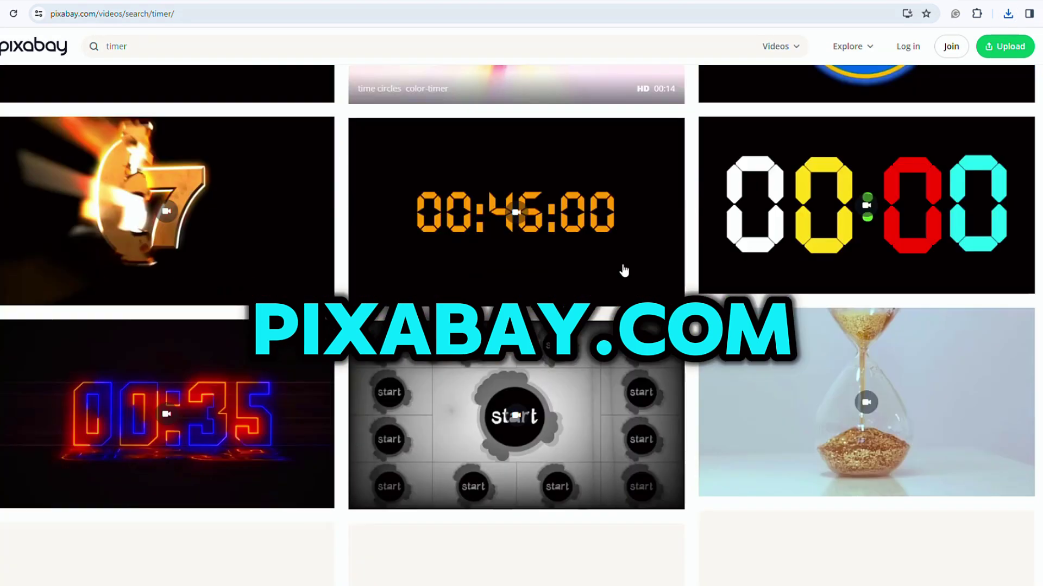
scroll(624, 269, "down", 12)
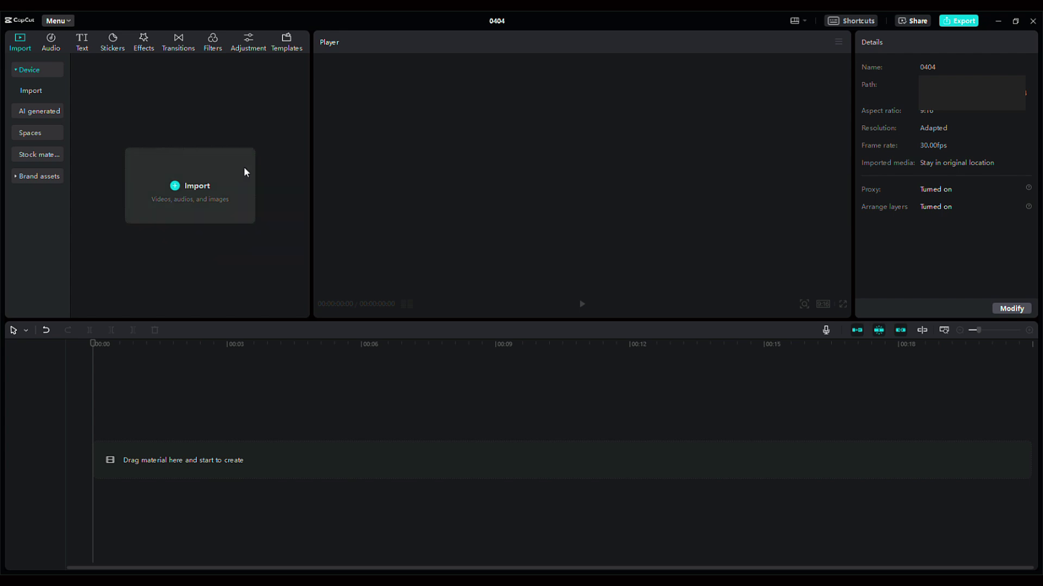
- Put the ElevenLabs voiceover on the timeline and split it into separate lines, trimming the silences
left_click(219, 182)
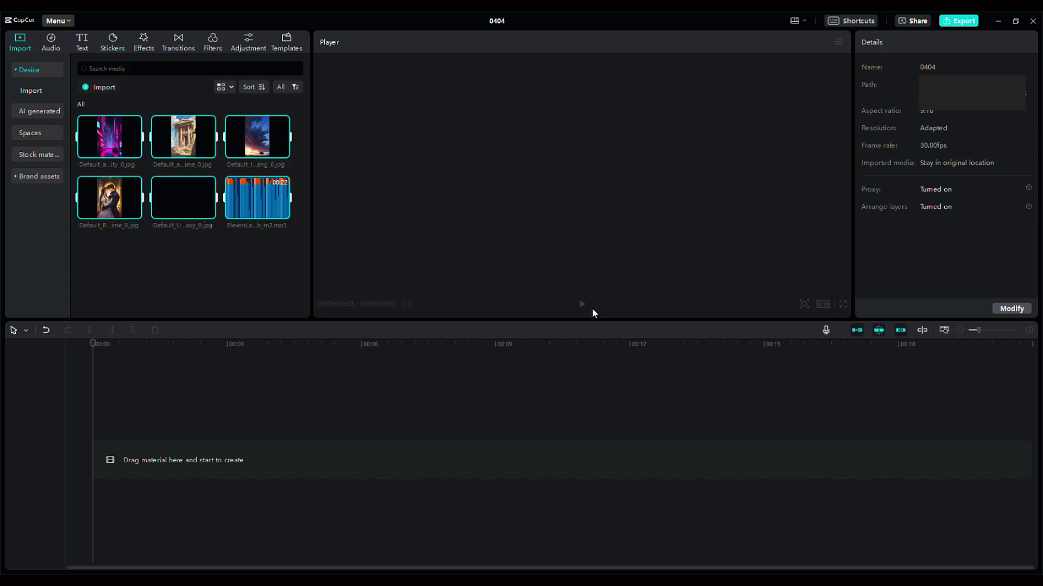
left_click_drag(250, 309, 136, 491)
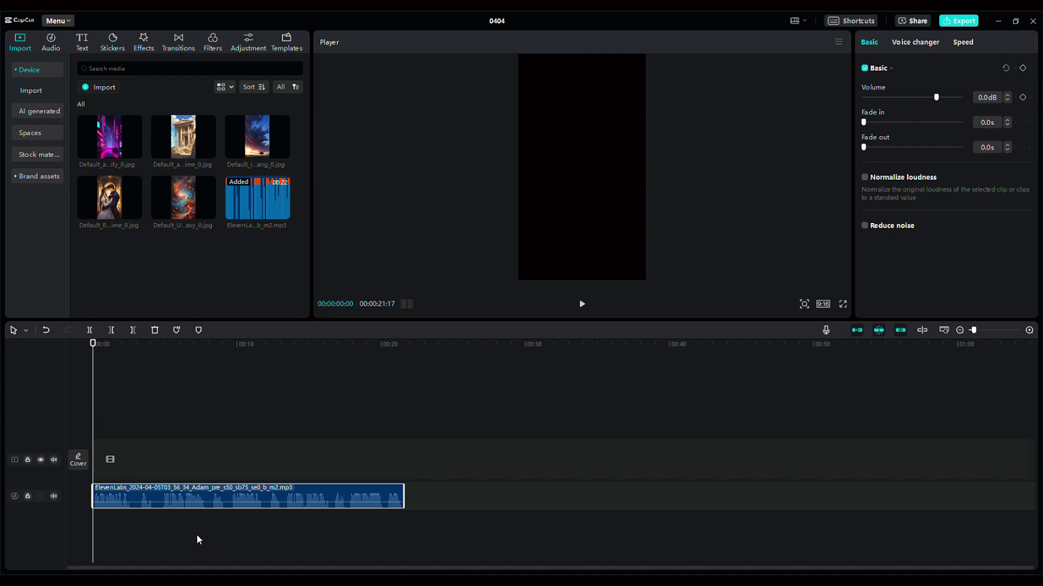
left_click_drag(979, 332, 986, 333)
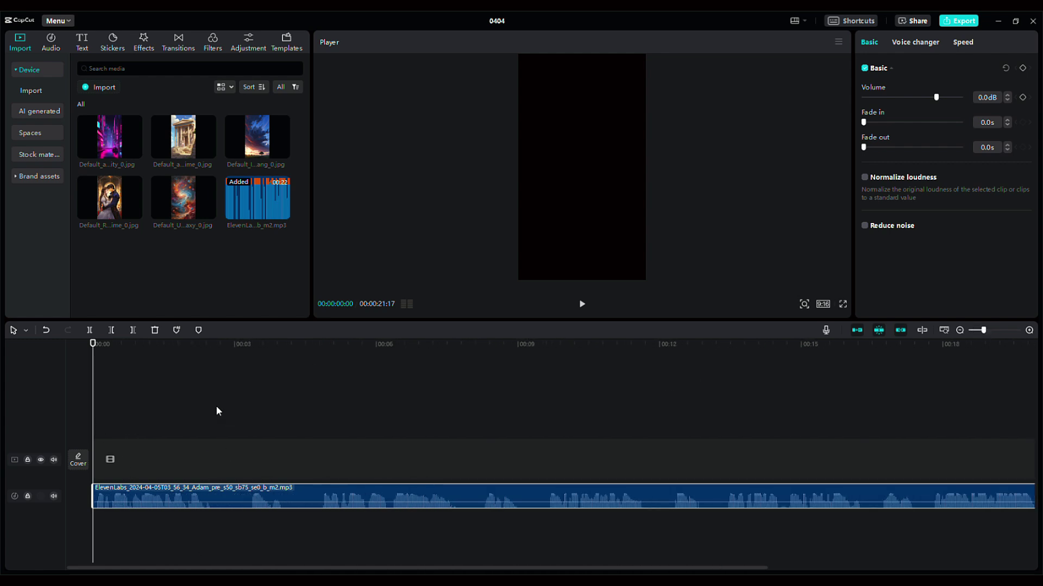
left_click(90, 330)
left_click_drag(215, 363, 282, 380)
left_click(111, 331)
left_click(90, 330)
left_click_drag(283, 383, 460, 382)
left_click(110, 331)
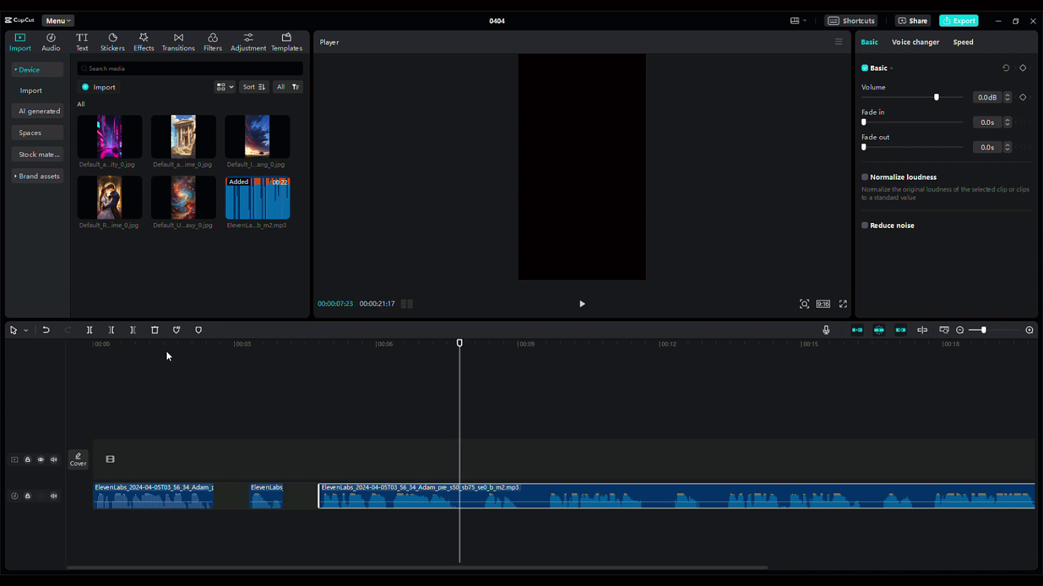
left_click_drag(483, 429, 519, 429)
left_click(90, 331)
left_click_drag(519, 413, 674, 405)
left_click(110, 330)
left_click(90, 330)
left_click(111, 330)
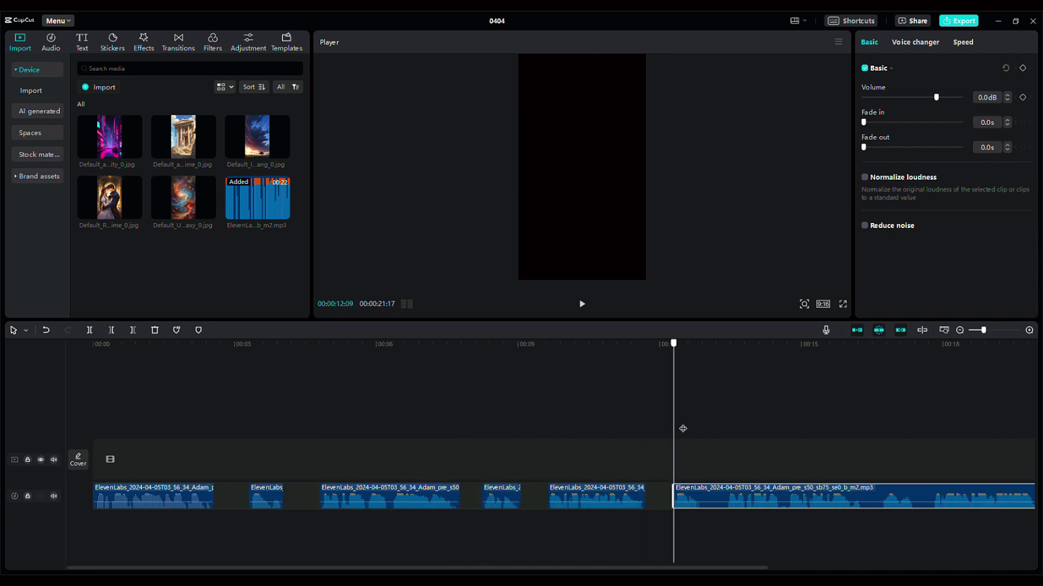
left_click(111, 330)
left_click_drag(701, 437, 862, 445)
left_click(90, 330)
left_click_drag(863, 444, 881, 444)
left_click(111, 330)
left_click_drag(458, 568, 724, 567)
left_click_drag(514, 434, 733, 445)
left_click(110, 330)
left_click(89, 330)
left_click(111, 330)
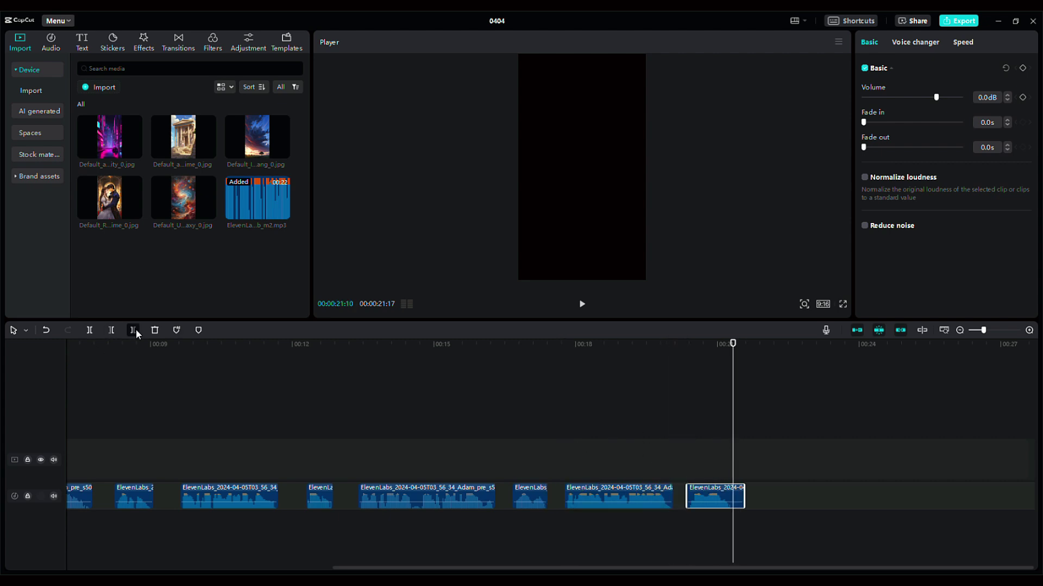
left_click(133, 330)
left_click_drag(468, 568, 203, 569)
- Shift the voice clips apart, starting later clips at 6 and 18 seconds
left_click_drag(242, 370, 376, 388)
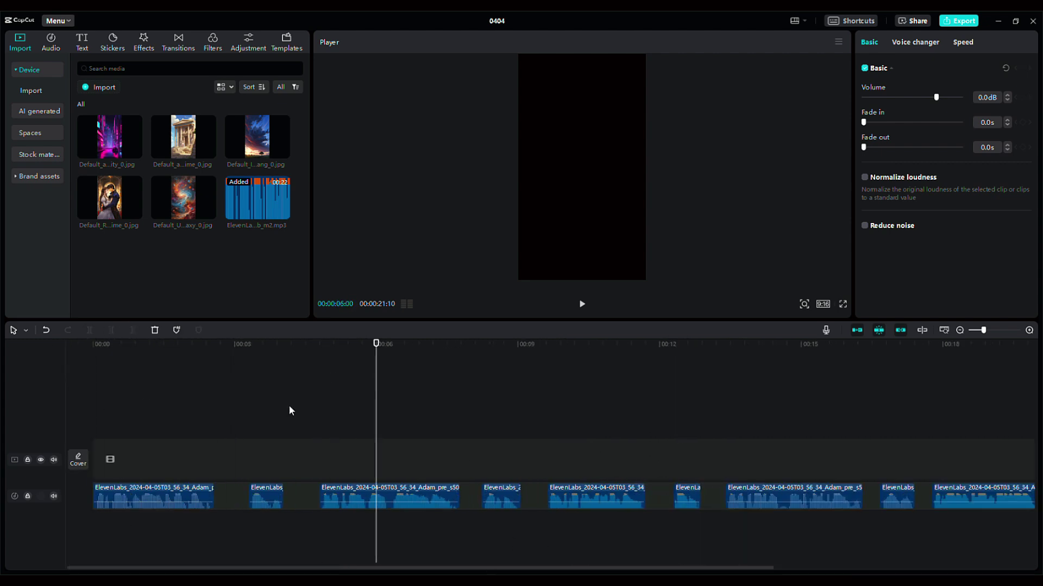
left_click_drag(293, 411, 1035, 502)
left_click_drag(305, 500, 362, 500)
left_click_drag(231, 497, 326, 501)
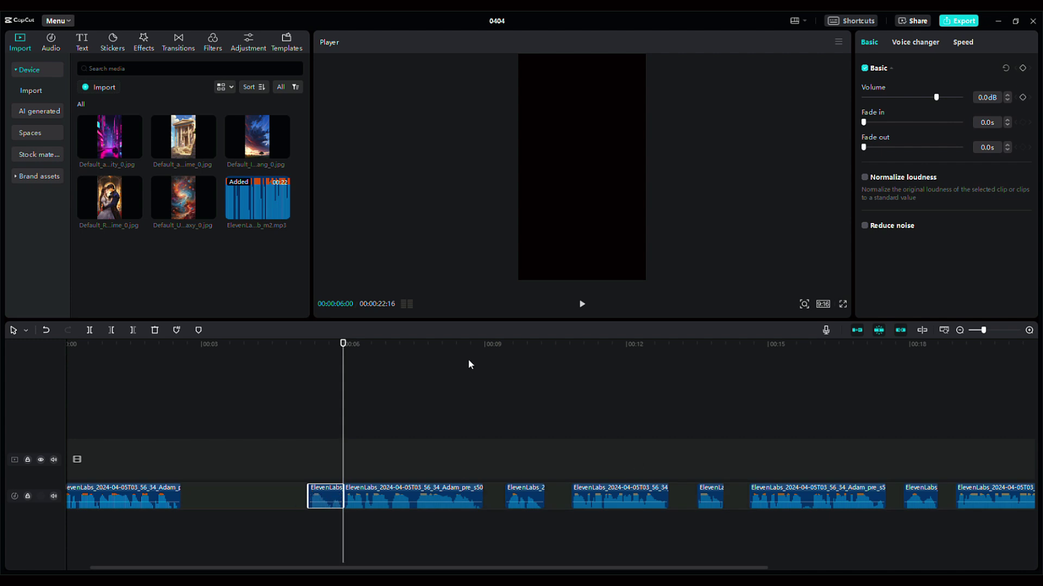
left_click_drag(514, 465, 1035, 502)
left_click_drag(302, 500, 384, 500)
left_click_drag(391, 391, 679, 390)
left_click_drag(471, 495, 444, 496)
left_click_drag(508, 467, 972, 513)
left_click_drag(558, 496, 665, 495)
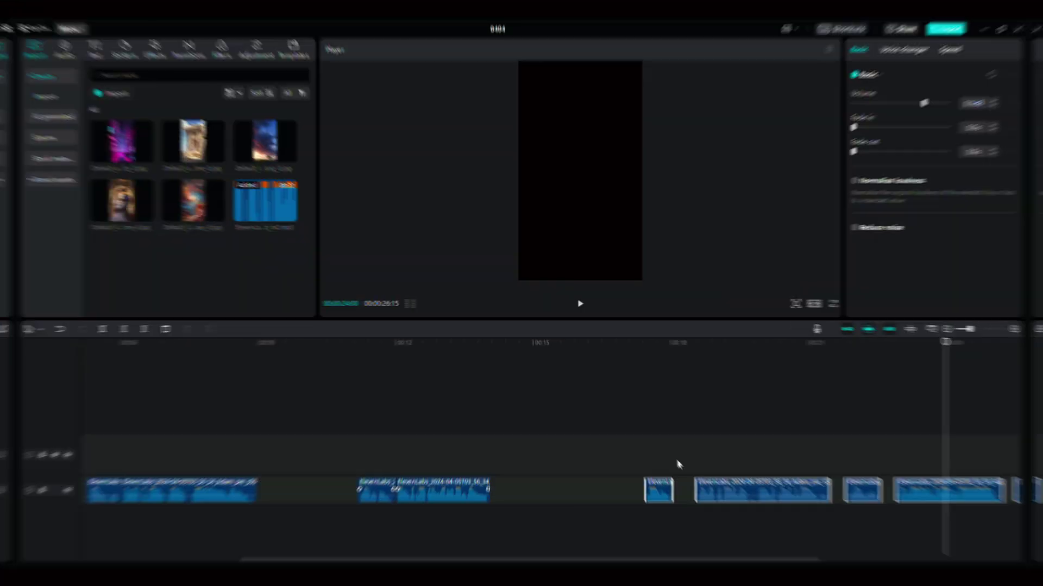
- Space out the last voiceover clips so the project runs to 29:29, and import the countdown video
left_click(677, 464)
left_click_drag(755, 491, 730, 491)
left_click_drag(816, 558, 957, 559)
left_click_drag(852, 527, 697, 489)
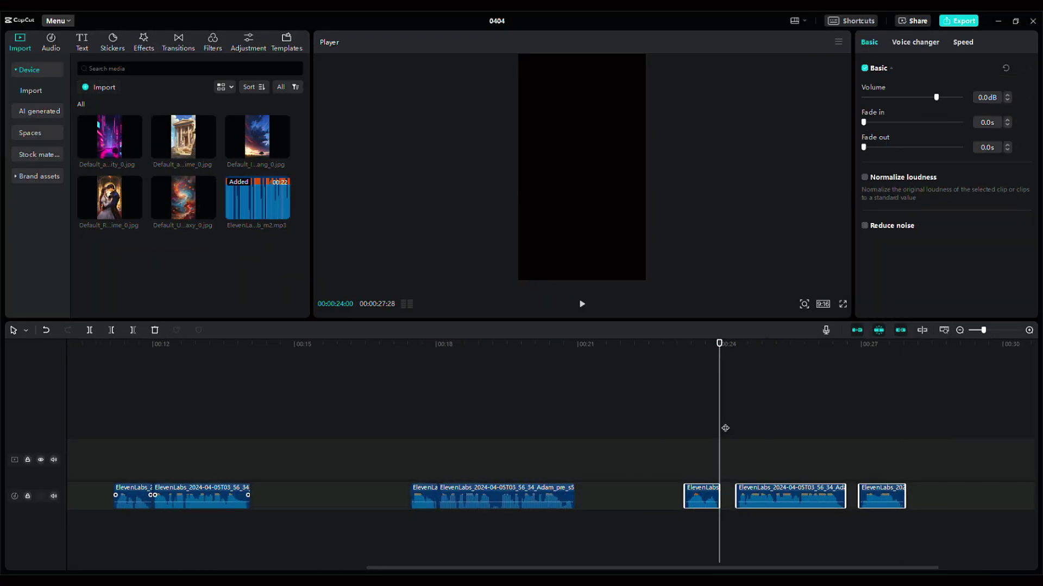
left_click_drag(718, 425, 896, 425)
left_click_drag(869, 559, 948, 559)
left_click_drag(634, 495, 618, 495)
left_click_drag(723, 500, 818, 500)
left_click(846, 428)
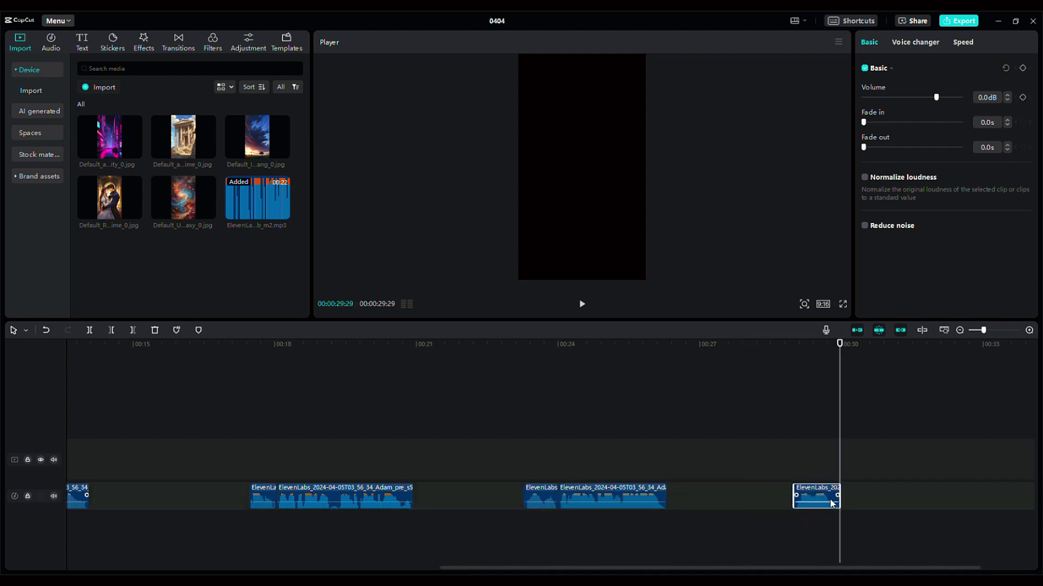
left_click_drag(809, 568, 434, 568)
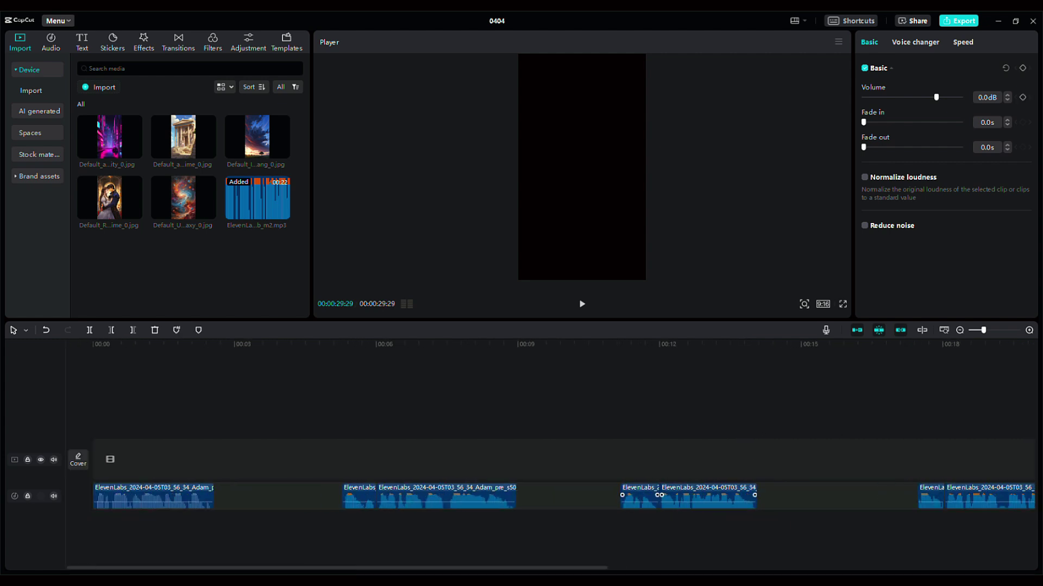
left_click(98, 91)
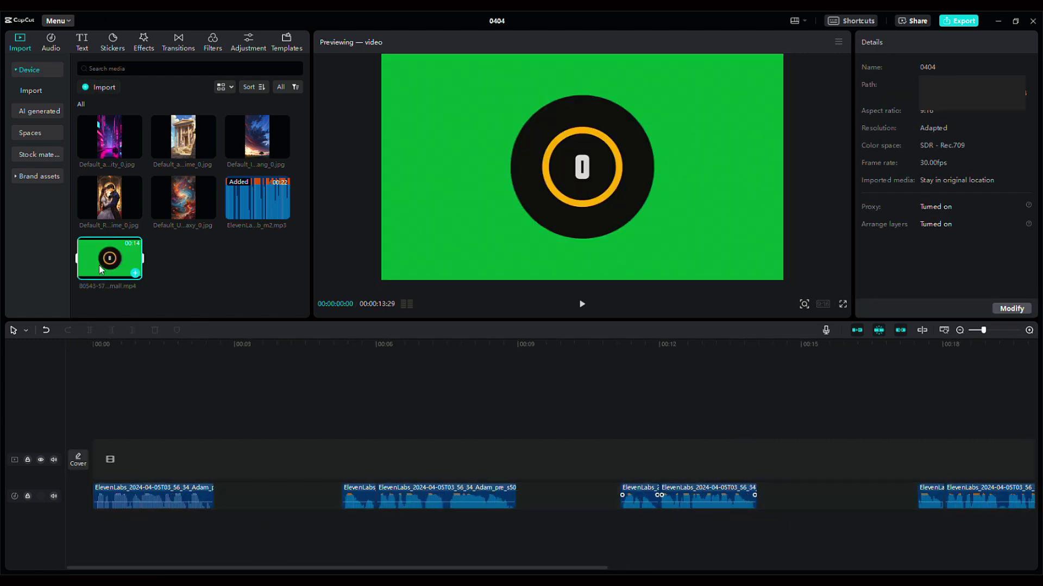
- Place the countdown video on a track above the voiceovers, trimmed to about two seconds
left_click_drag(100, 270, 217, 374)
key("w")
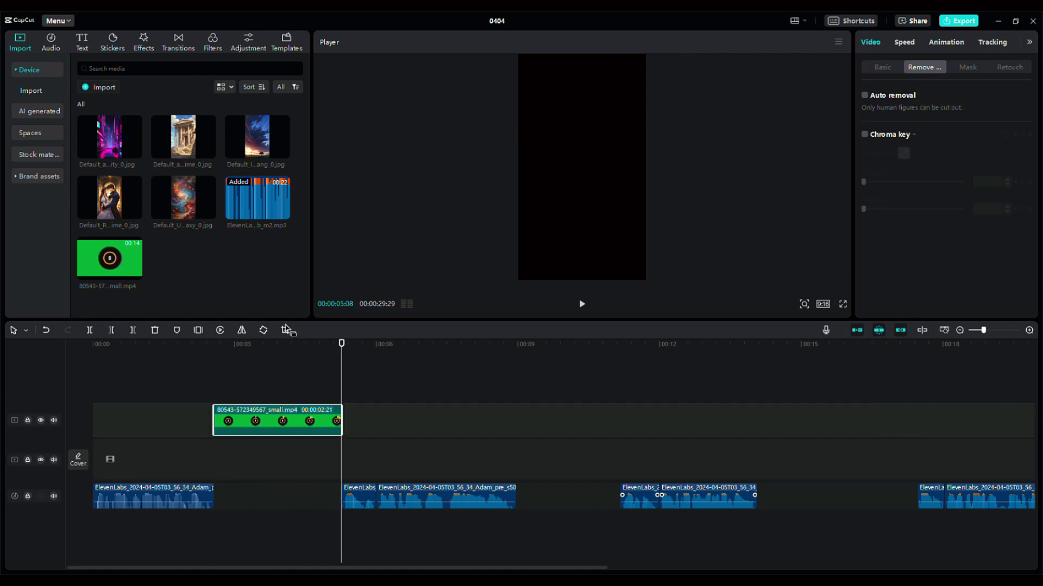
left_click(309, 377)
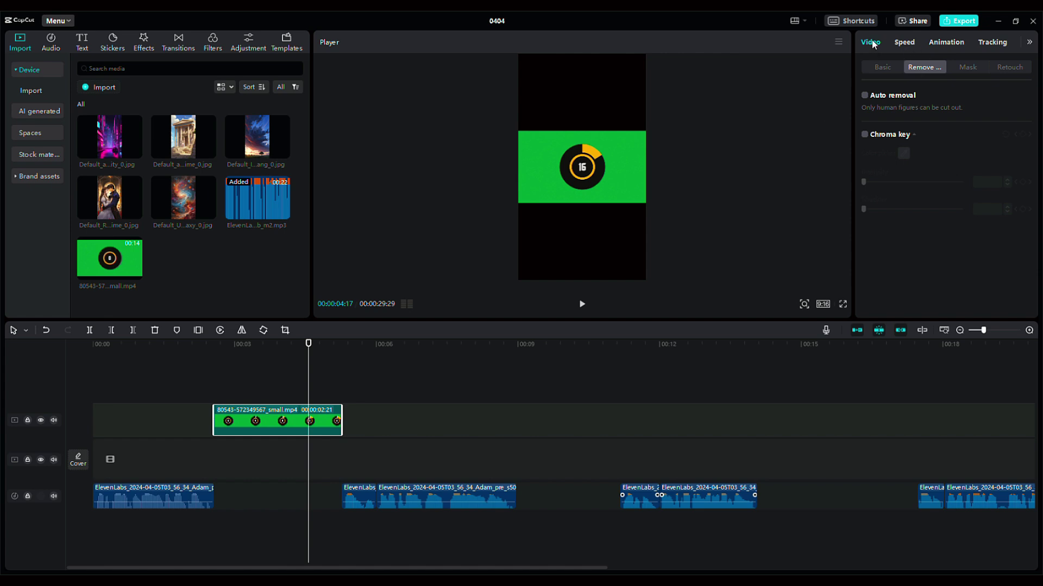
- Chroma-key out the timer's green background (intensity 6, shadow 6) and move it lower in the frame
left_click(880, 68)
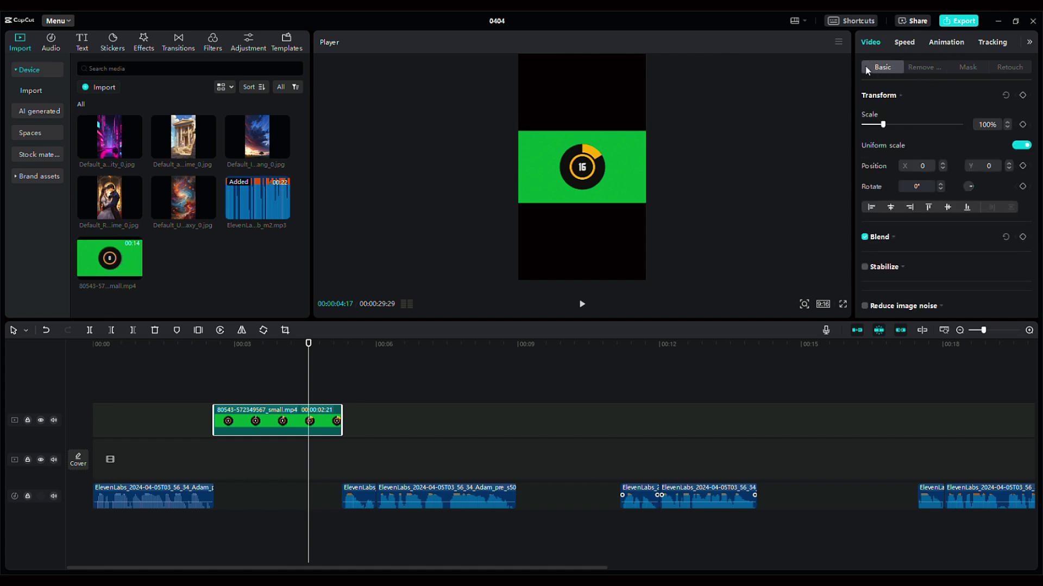
left_click(925, 67)
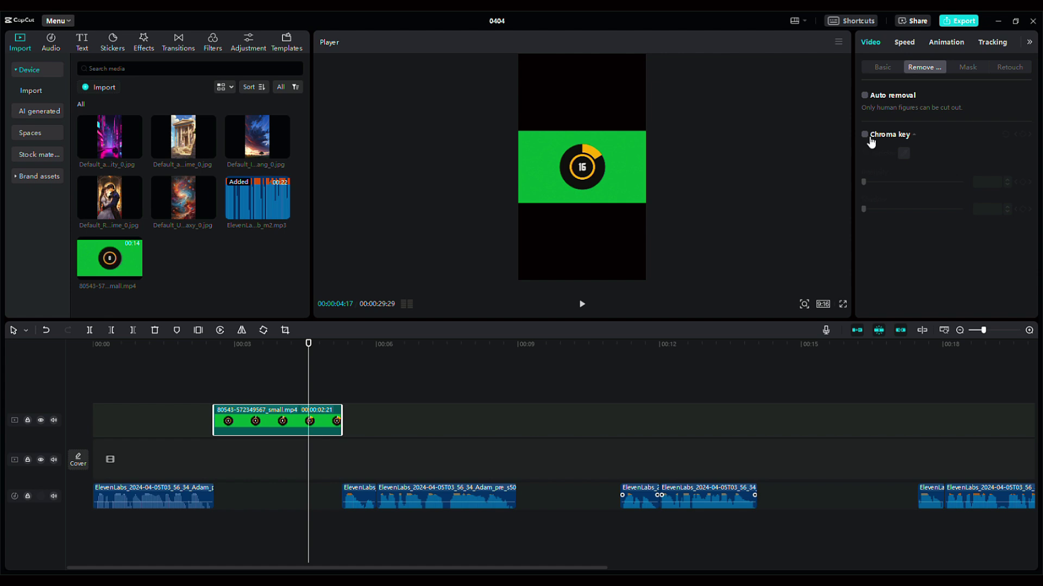
left_click(904, 154)
left_click(634, 158)
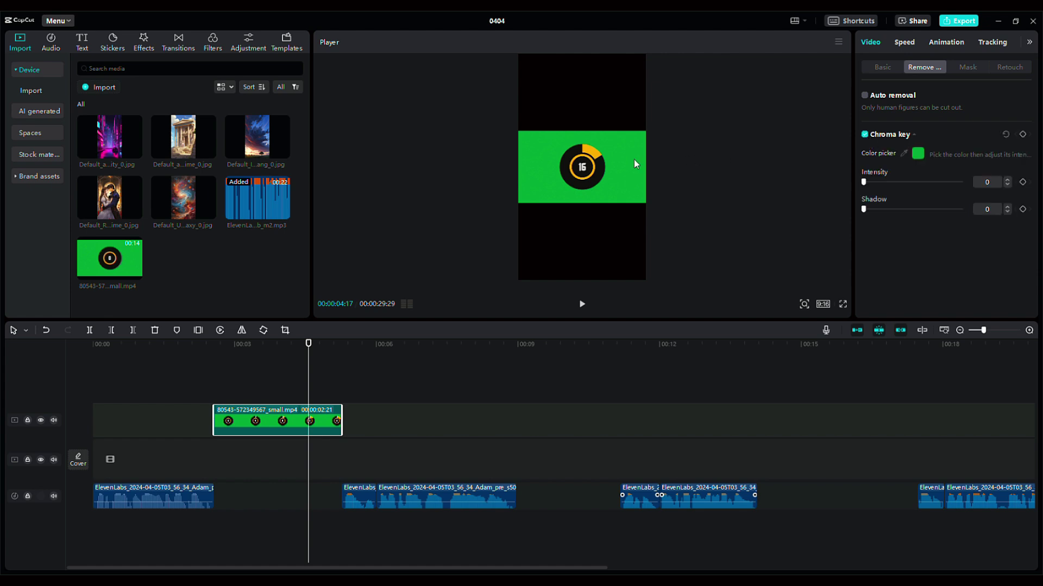
left_click_drag(864, 182, 878, 183)
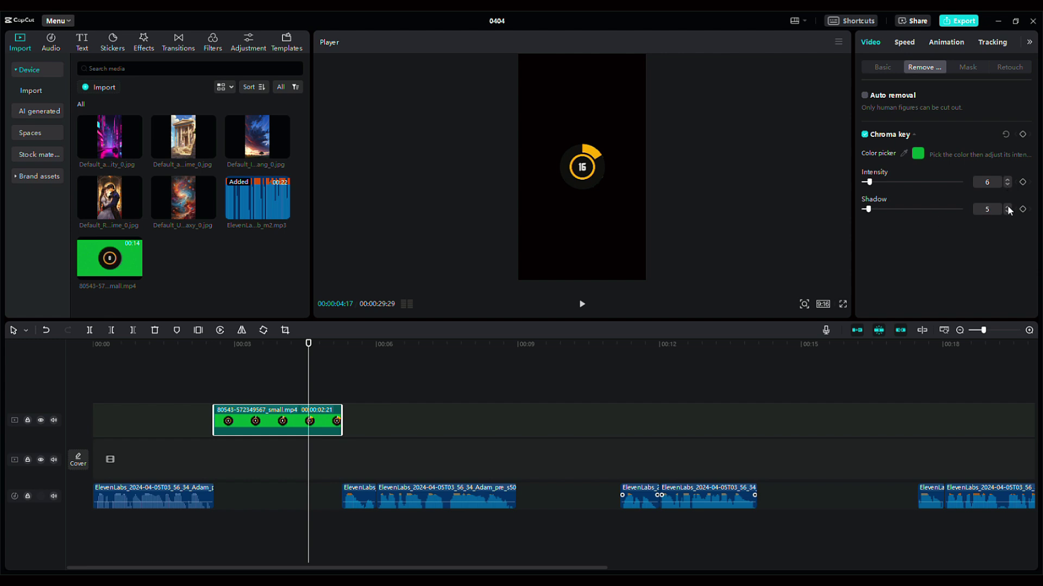
left_click_drag(591, 171, 588, 241)
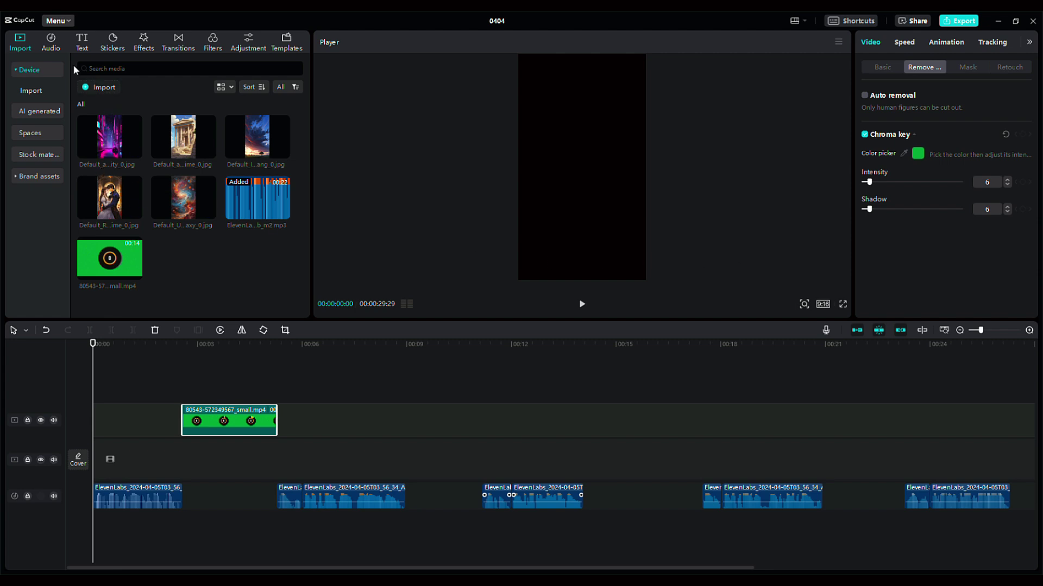
- Auto-generate English captions from the voiceover speech
left_click(80, 43)
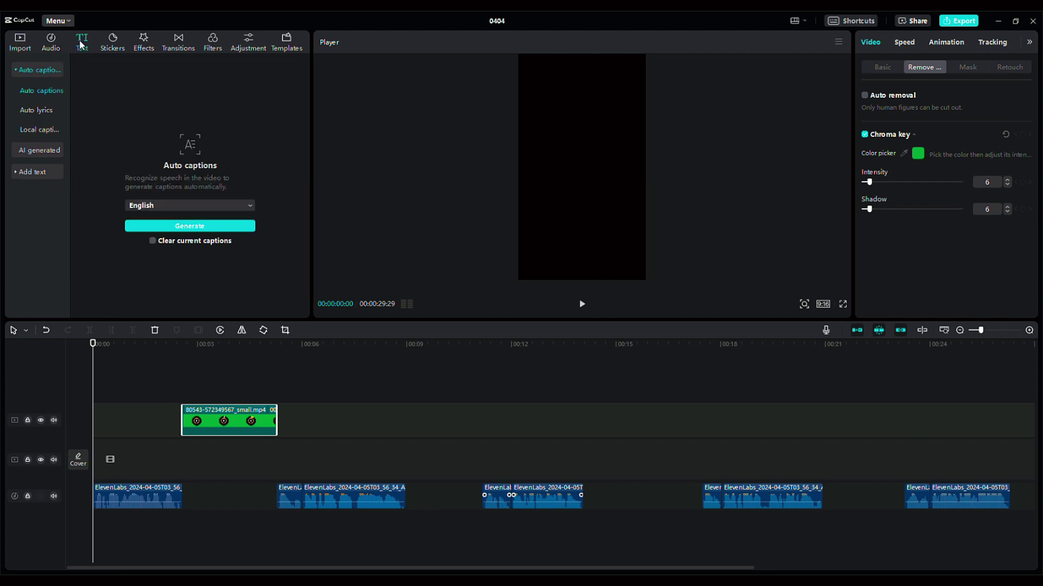
left_click(32, 69)
left_click(193, 227)
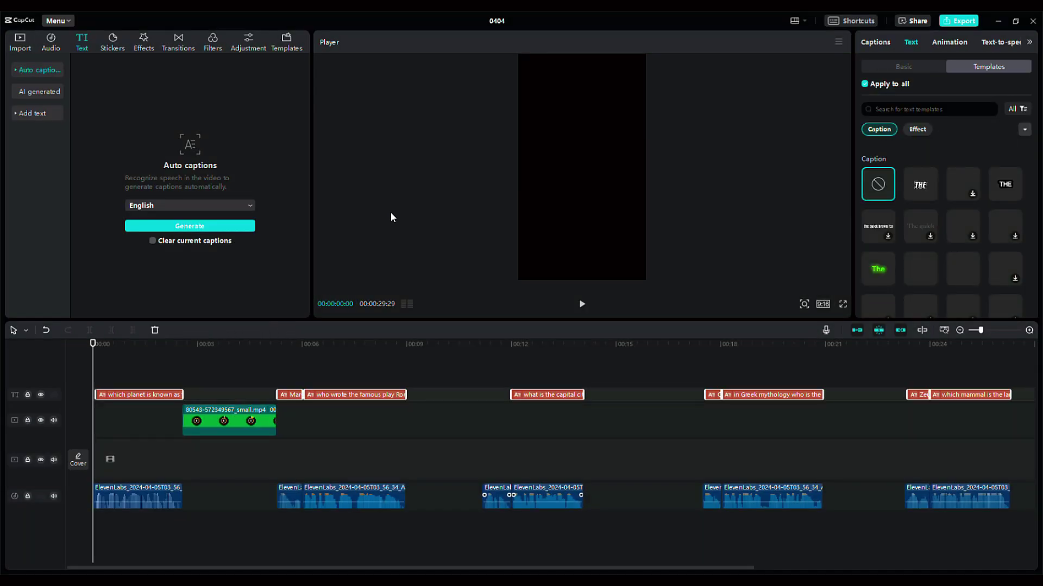
- Style all captions with the plain white ART text-effect template
left_click(917, 129)
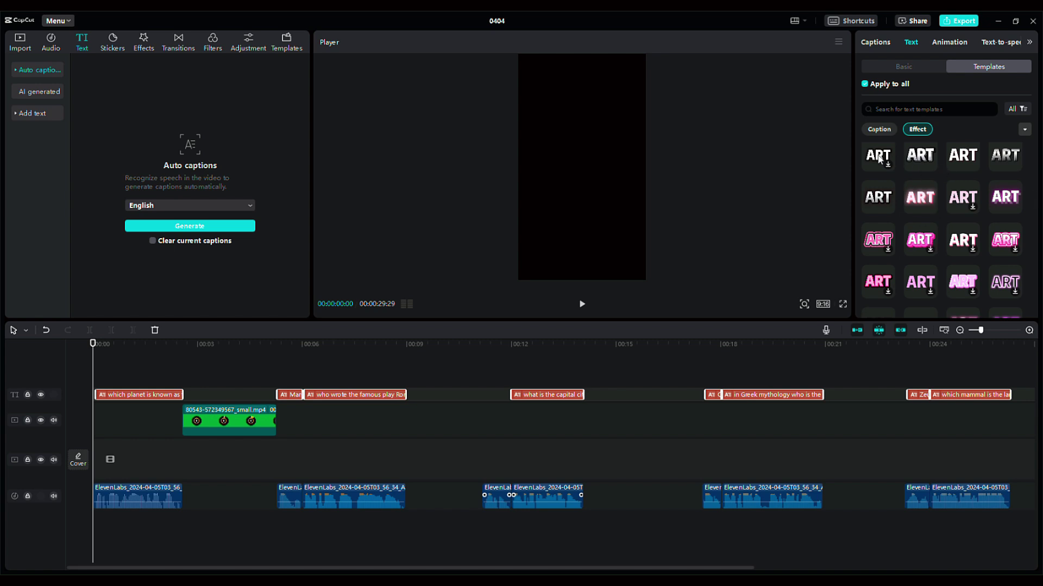
left_click(879, 158)
scroll(591, 122, "up", 3)
left_click(926, 175)
scroll(965, 252, "down", 10)
scroll(965, 252, "up", 5)
left_click(963, 245)
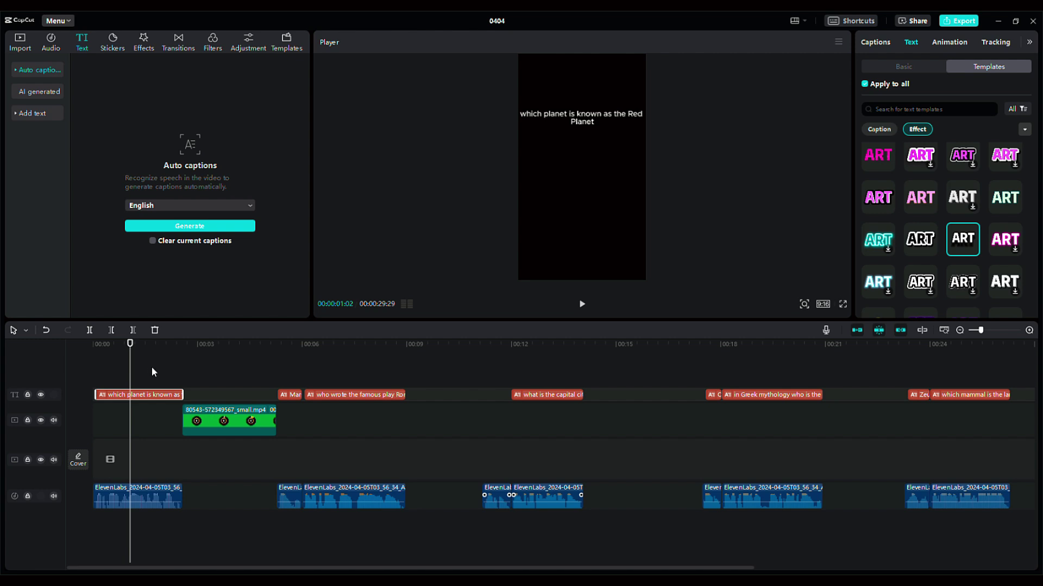
left_click(20, 48)
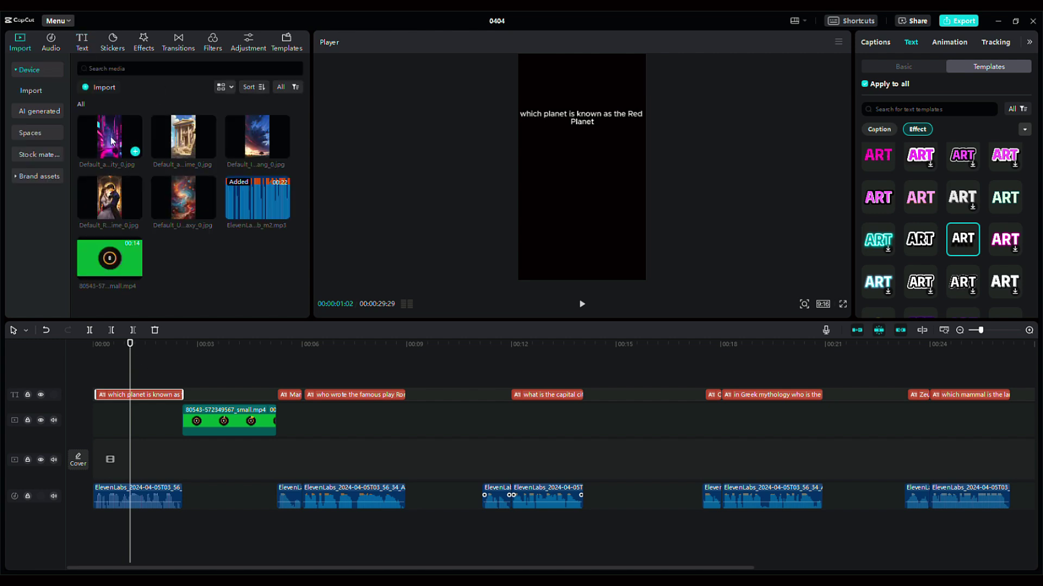
- Place the galaxy image beneath the countdown timer and paste a timer copy at the next question
left_click_drag(183, 199, 197, 466)
left_click_drag(272, 456, 307, 454)
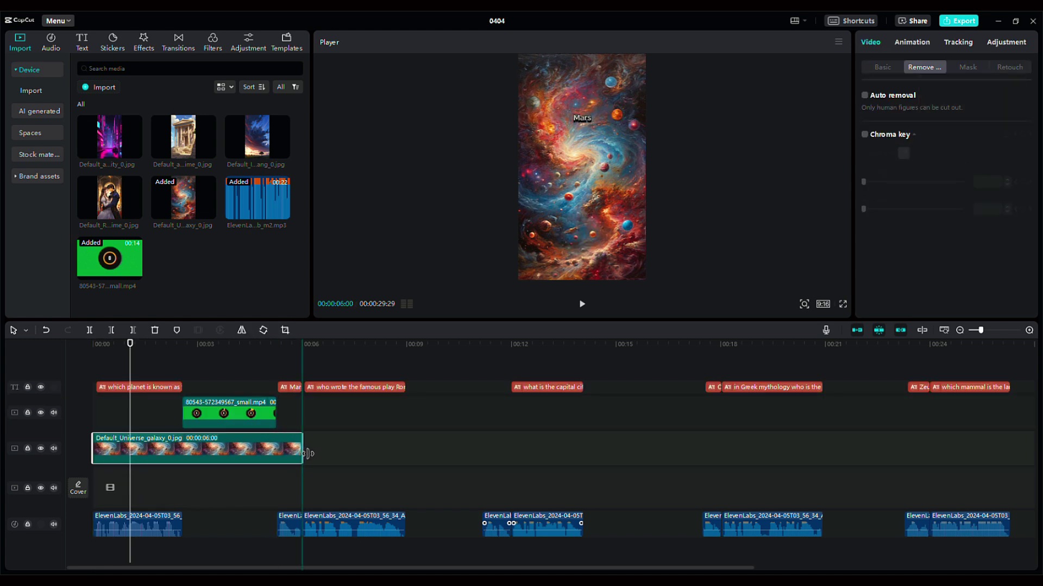
left_click_drag(119, 380, 136, 377)
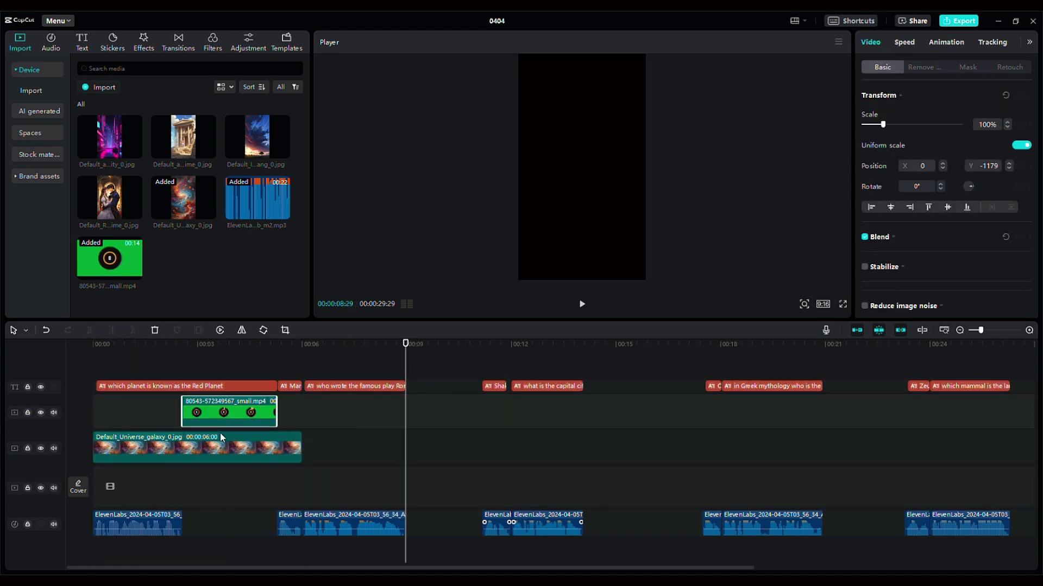
key("ctrl+v")
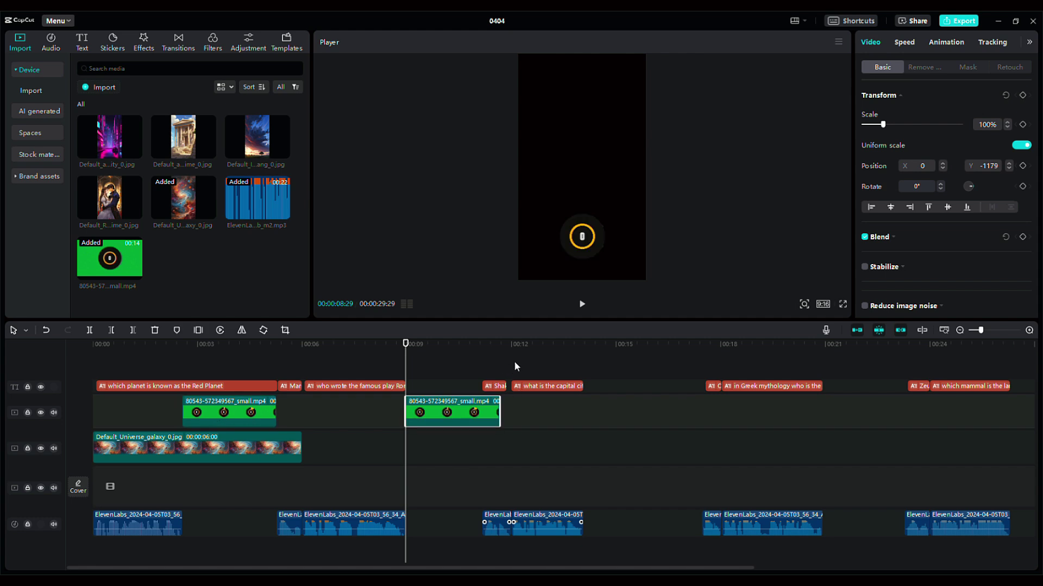
- Paste three more countdown timer copies at the remaining questions
left_click(482, 371)
left_click(582, 371)
key("ctrl+v")
left_click(824, 370)
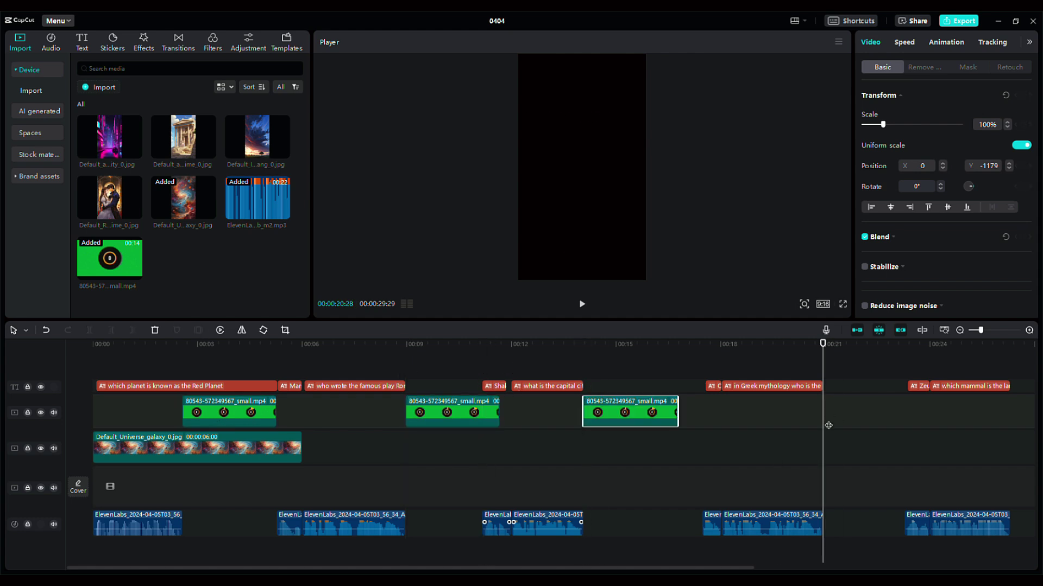
key("ctrl+v")
left_click(740, 369)
key("ctrl+v")
- Add the four other AI images as backgrounds, stretching each to 6 seconds
key("Home")
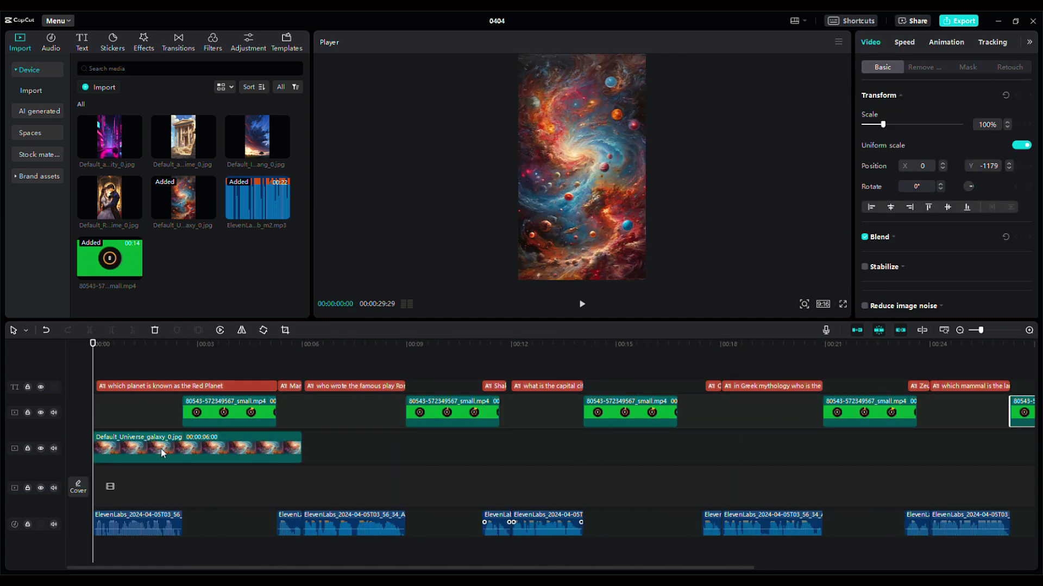
left_click_drag(109, 198, 326, 449)
left_click_drag(476, 453, 510, 453)
left_click_drag(109, 137, 535, 450)
left_click_drag(686, 453, 721, 453)
left_click_drag(183, 137, 745, 449)
left_click_drag(896, 453, 929, 454)
left_click_drag(258, 137, 953, 449)
left_click_drag(722, 569, 517, 569)
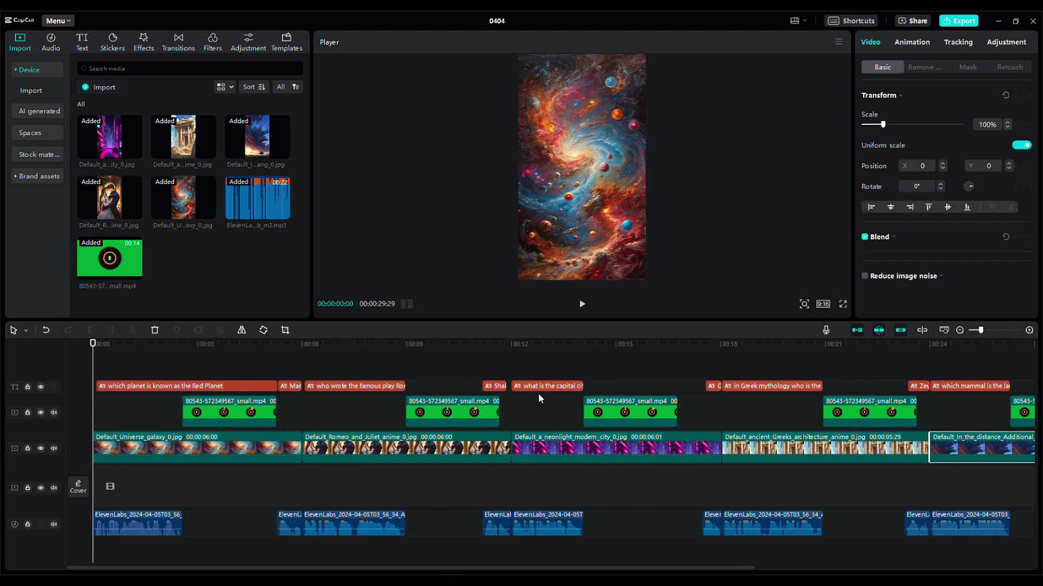
- Lengthen four caption clips so each covers its question
left_click_drag(405, 386, 482, 386)
left_click_drag(582, 386, 705, 386)
left_click_drag(822, 386, 906, 386)
left_click_drag(506, 386, 511, 386)
- Stretch the first caption clips longer and adjust the caption size
left_click_drag(93, 370, 171, 370)
left_click(185, 386)
left_click_drag(864, 185, 868, 186)
left_click_drag(172, 364, 485, 414)
- Capitalise the first letter of each caption, e.g. 'W' on the largest-mammal question
left_click(638, 419)
left_click(1026, 188)
left_click(113, 429)
left_click(568, 386)
type("W")
left_click(940, 386)
left_click_drag(410, 568, 660, 569)
left_click(770, 386)
left_click(168, 369)
left_click(510, 386)
left_click(1026, 188)
left_click(1027, 183)
- Style the captions in ZY Modern at size 15
left_click_drag(548, 568, 298, 568)
left_click(93, 369)
left_click(184, 386)
left_click_drag(651, 140, 592, 158)
left_click(993, 155)
left_click(937, 157)
left_click(947, 250)
left_click(947, 379)
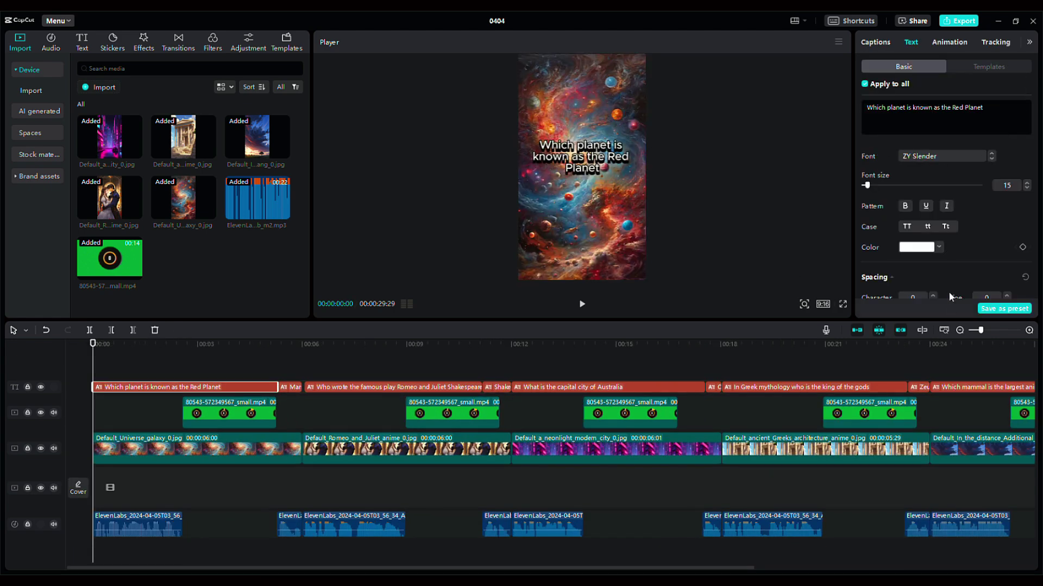
left_click(943, 156)
left_click(936, 277)
- Enable a black background box behind the captions and adjust its opacity
scroll(930, 270, "down", 5)
left_click(877, 212)
left_click_drag(961, 269, 912, 270)
scroll(945, 245, "down", 4)
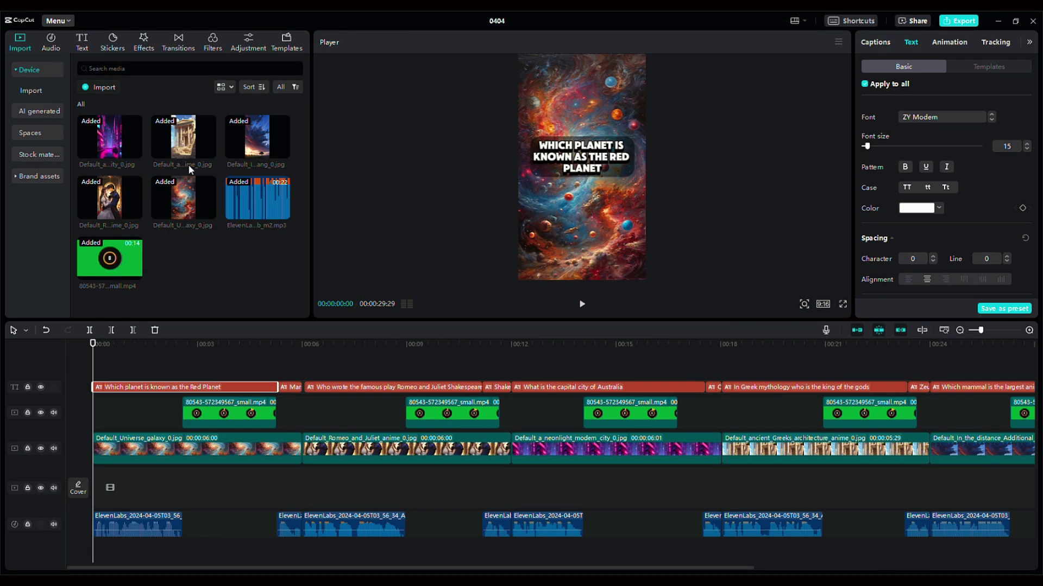
- Add the 'question mark' cube sticker at the video start and extend it to about five seconds
left_click(113, 40)
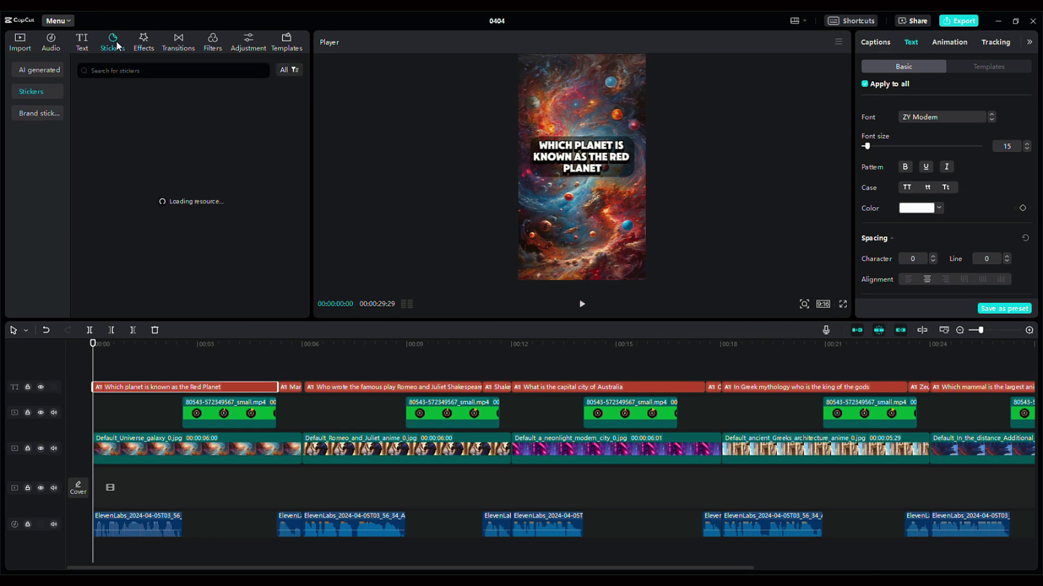
type("question mark")
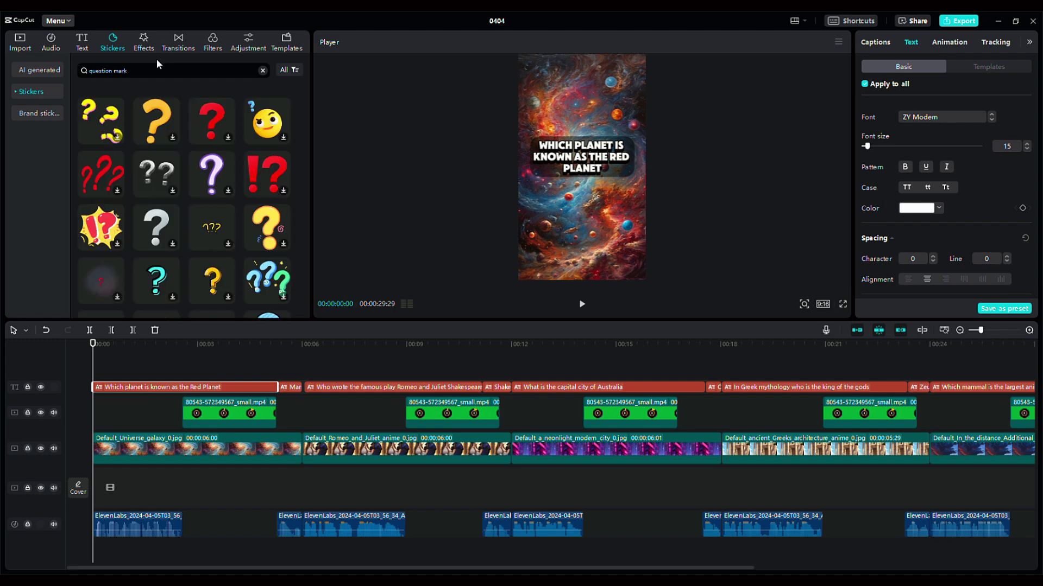
left_click(157, 214)
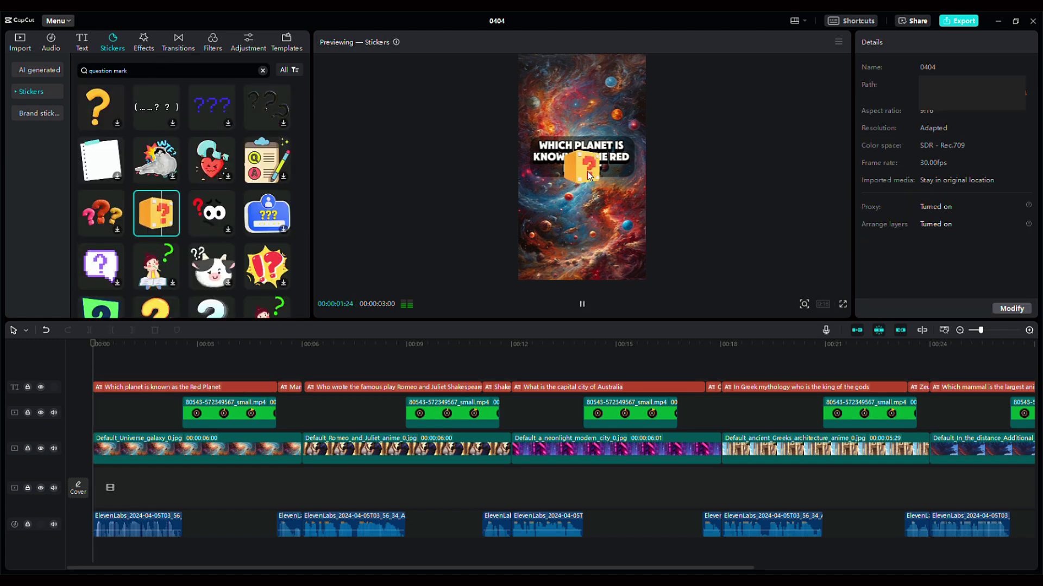
left_click_drag(157, 214, 118, 418)
left_click_drag(198, 389, 278, 398)
- Move the sticker to the top right and paste a copy at the second question (00:06)
left_click_drag(592, 181, 641, 135)
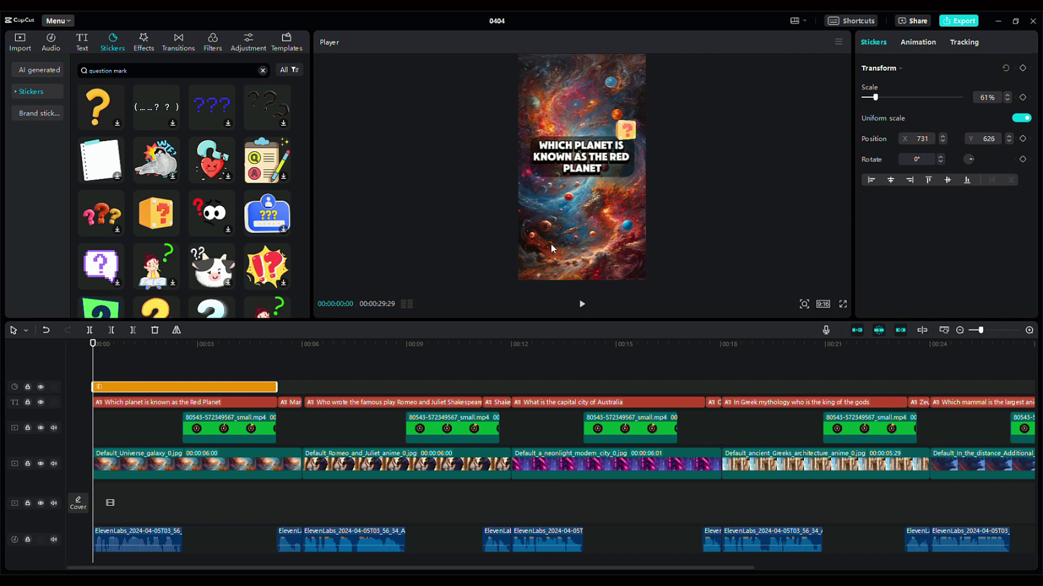
left_click_drag(93, 372, 308, 406)
key("ctrl+v")
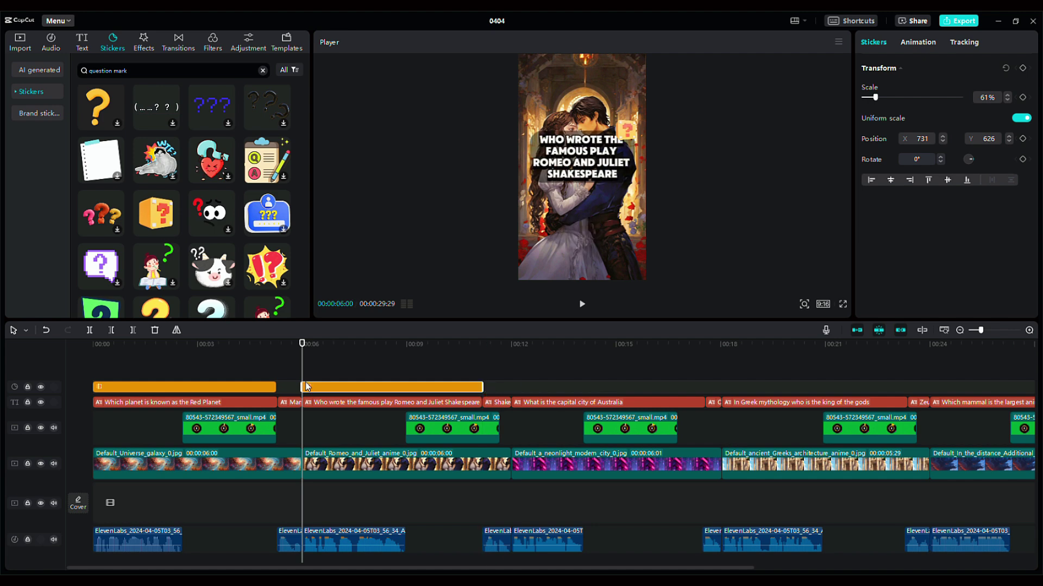
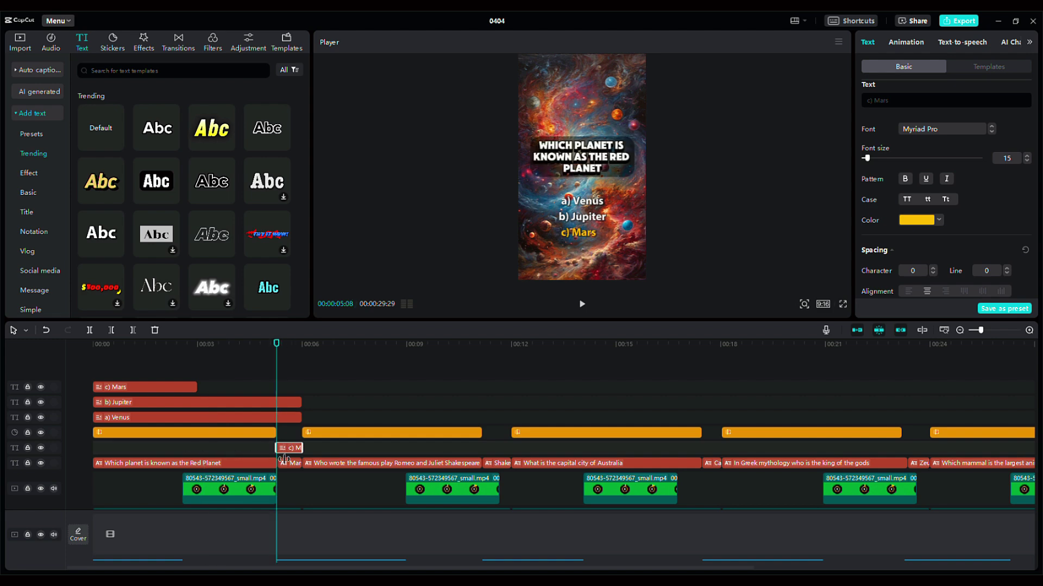
- Lengthen the c) Mars caption, copy the answers under the next question, and retype them as Dickens, Shakespeare, Austen
left_click_drag(196, 387, 276, 387)
left_click_drag(326, 372, 188, 418)
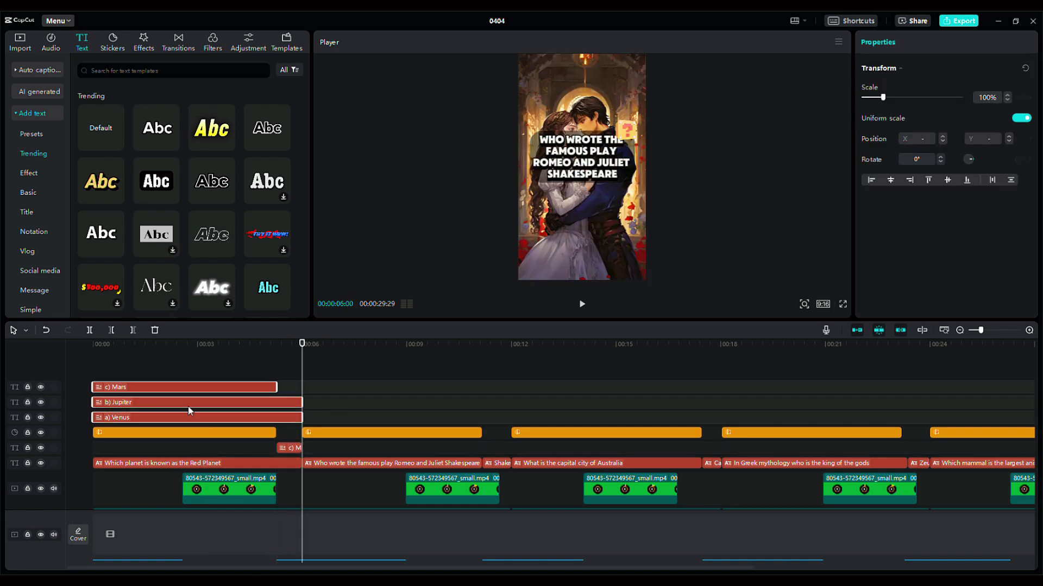
key("ctrl+c")
key("ctrl+v")
type("a) Charles Dickensb) William Shakespearec) Jane Austen")
- Split the answer caption, then undo the last several edits
key("ctrl+b")
key("ctrl+z")
key("ctrl+z")
key("ctrl+z")
key("ctrl+z")
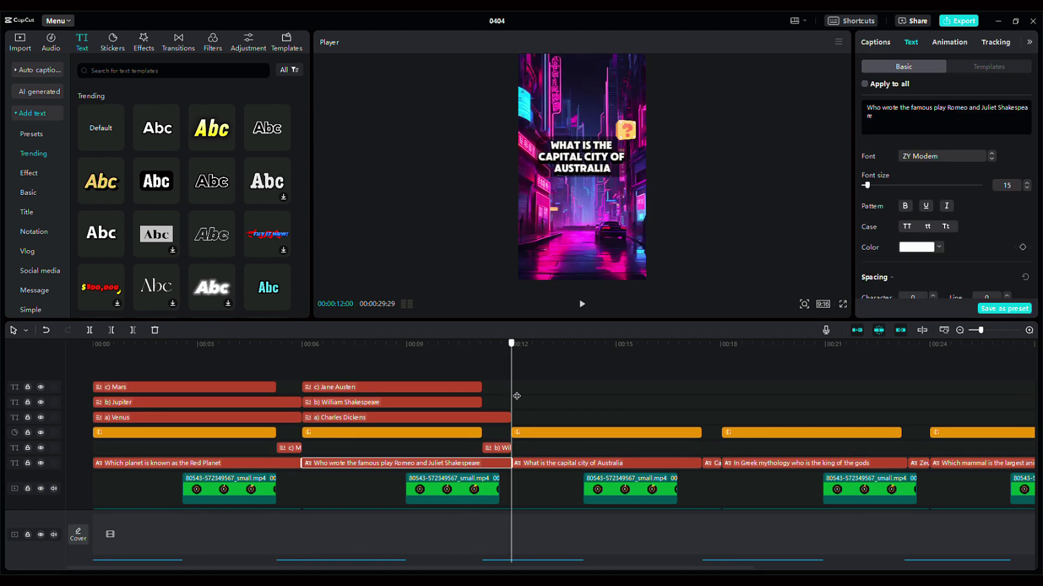
key("ctrl+z")
key("ctrl+z")
key("ctrl+z")
key("ctrl+z")
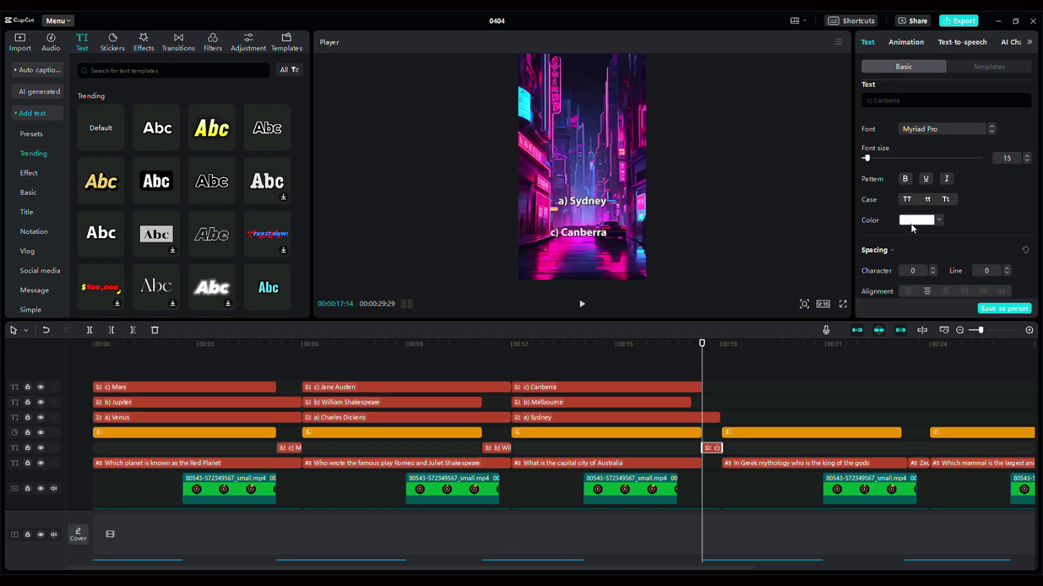
key("ctrl+z")
key("ctrl+z")
key("ctrl+z")
key("ctrl+z")
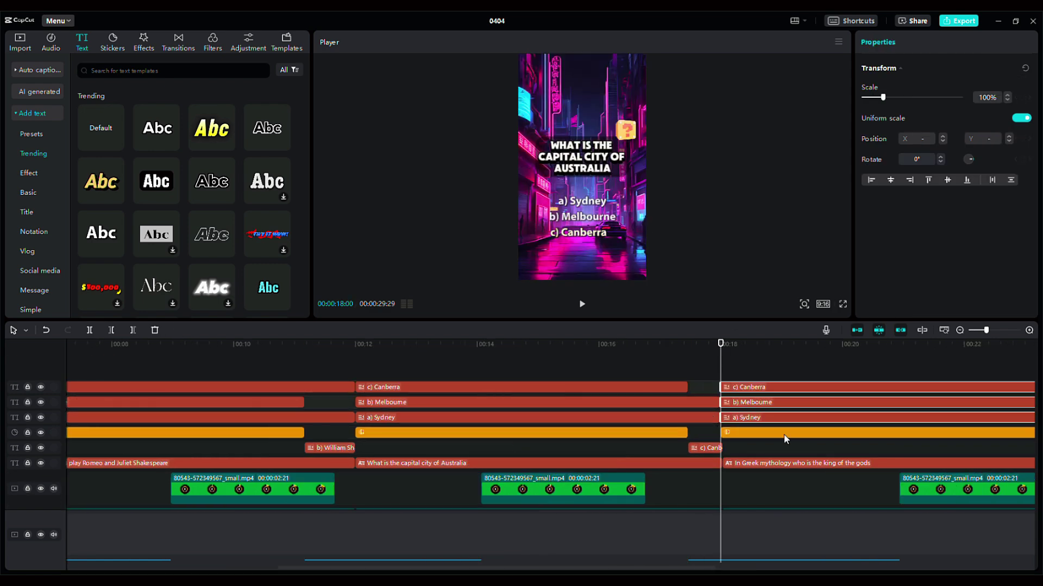
key("ctrl+z")
key("ctrl+z")
key("ctrl+z")
key("ctrl+z")
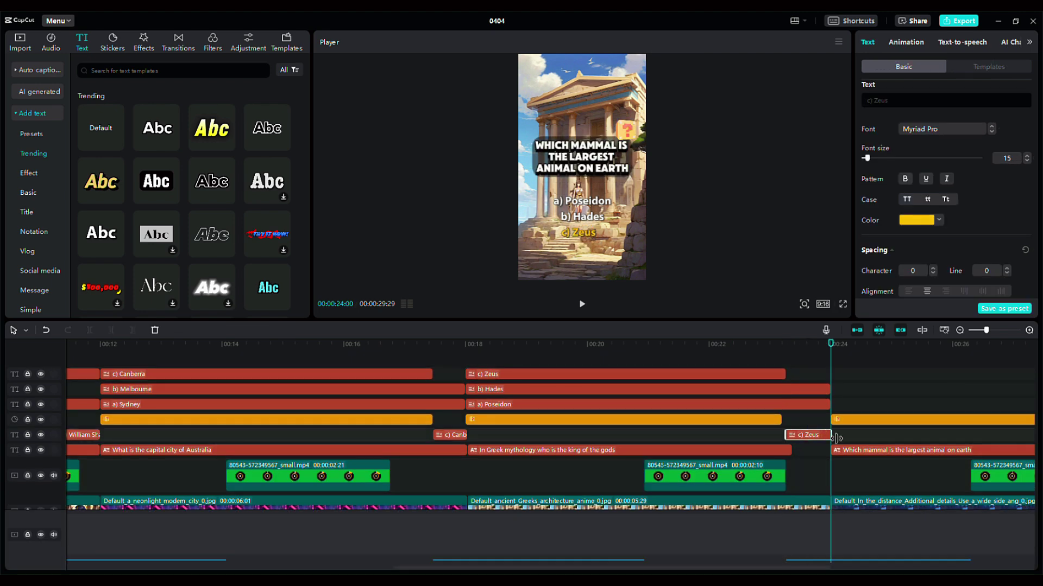
key("ctrl+z")
key("ctrl+z")
key("ctrl+z")
key("ctrl+z")
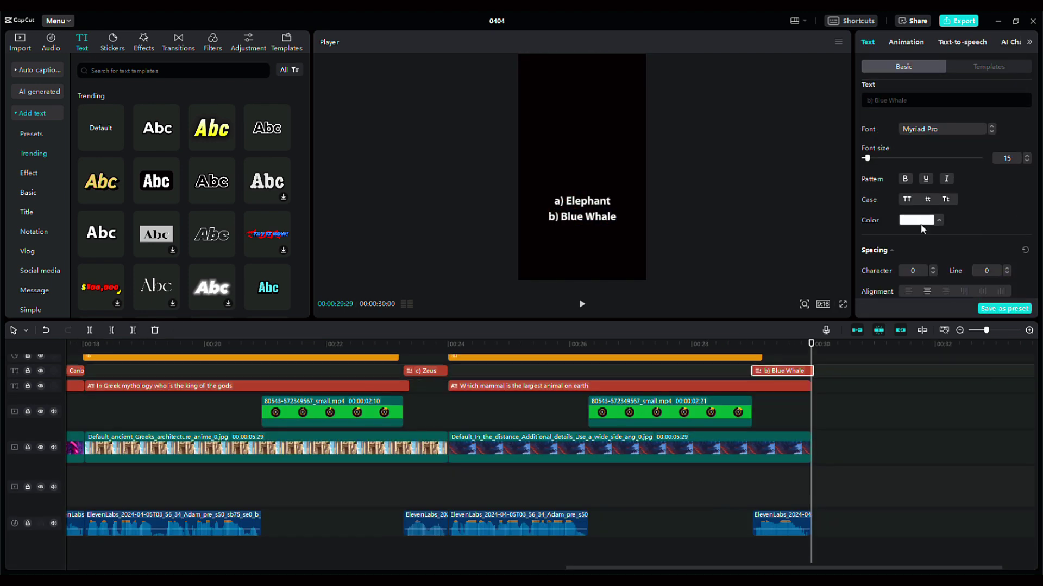
key("ctrl+z")
key("ctrl+z")
key("ctrl+z")
key("ctrl+z")
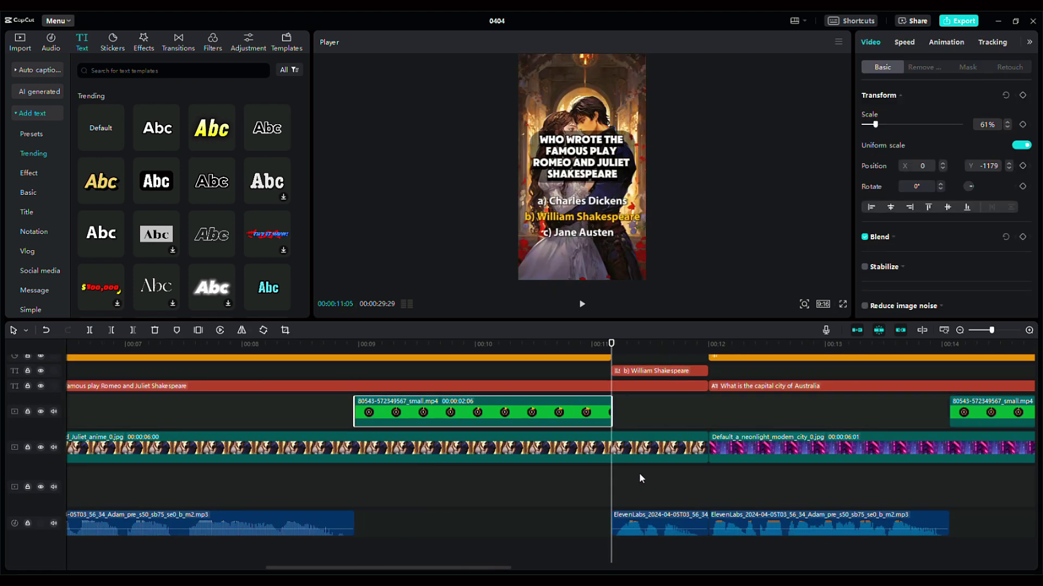
key("ctrl+z")
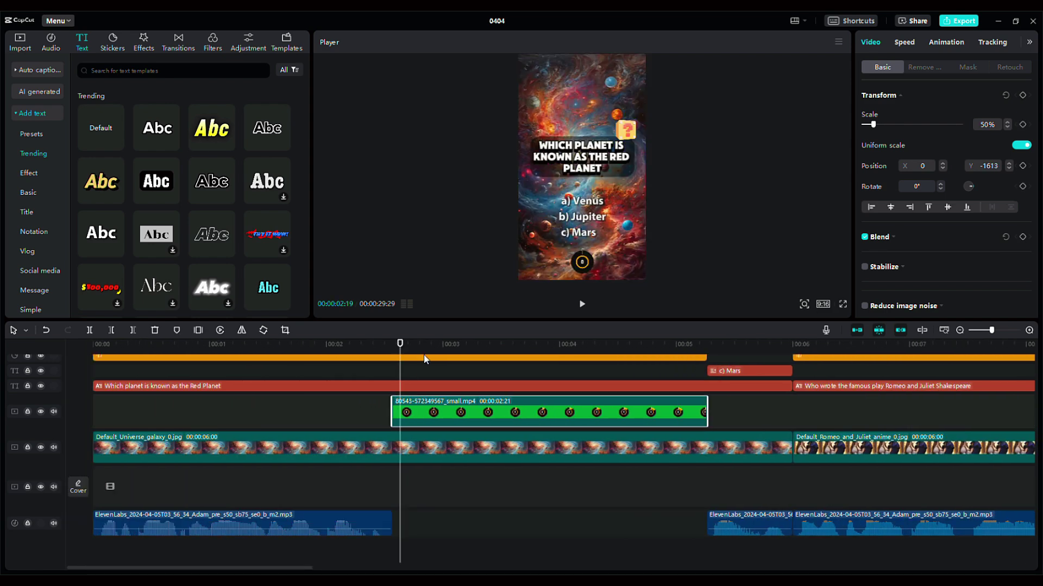
left_click_drag(311, 568, 527, 568)
left_click_drag(536, 345, 544, 393)
left_click(511, 408)
scroll(930, 471, "down", 4)
left_click(728, 412, "shift")
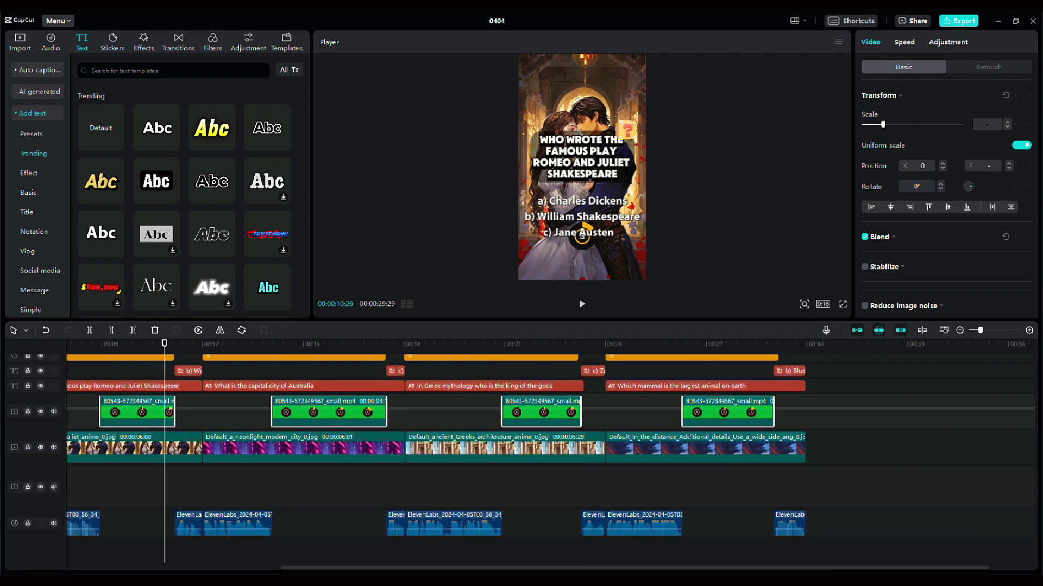
key("ctrl+z")
key("ctrl+z")
key("ctrl+z")
key("ctrl+z")
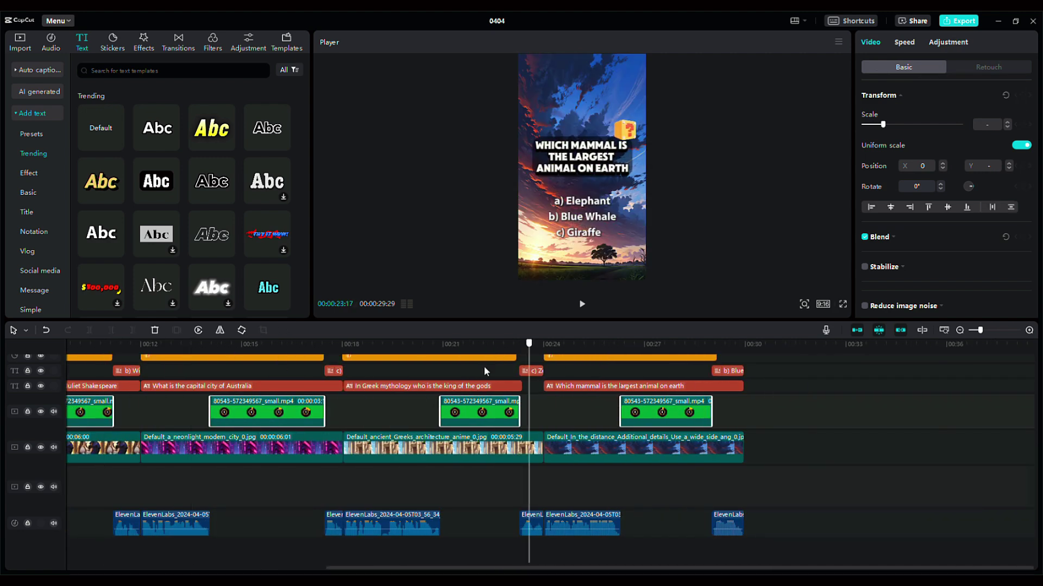
key("ctrl+z")
key("ctrl+z")
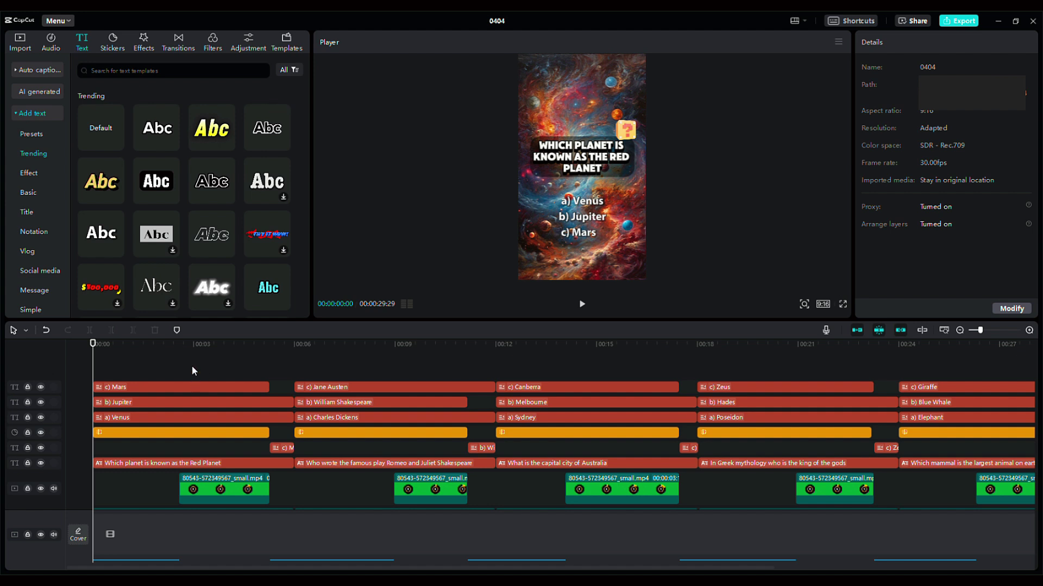
- Find the 'timer' sounds, download and preview Timer 1, and place it on its own audio track
left_click(52, 47)
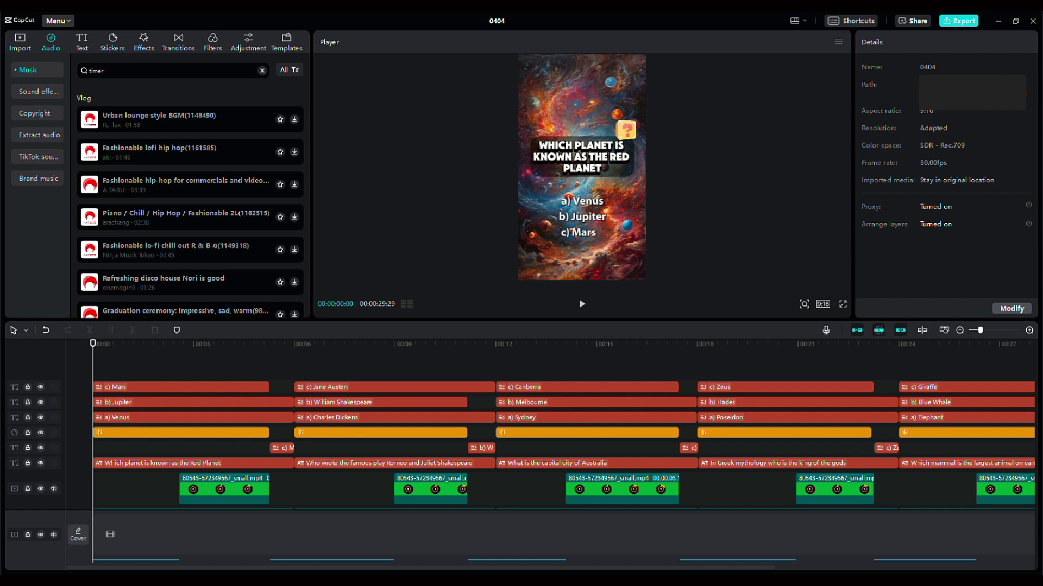
key("Return")
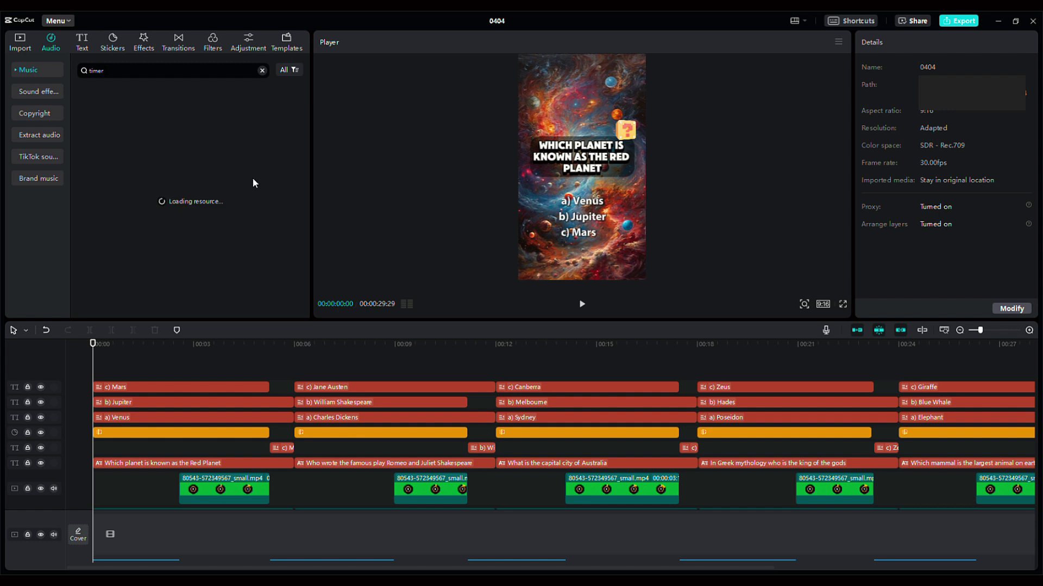
left_click(162, 103)
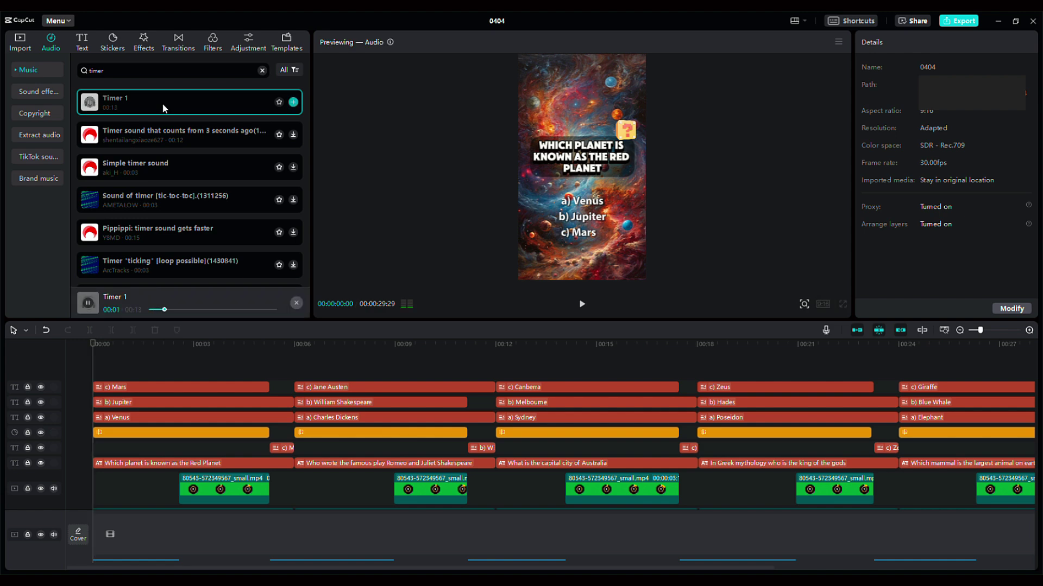
left_click(294, 104)
left_click(442, 462)
left_click(408, 483)
left_click(579, 442)
left_click_drag(380, 489, 418, 489)
- Trim Timer 1 down to a short ticking clip by cutting off both ends
left_click(187, 349)
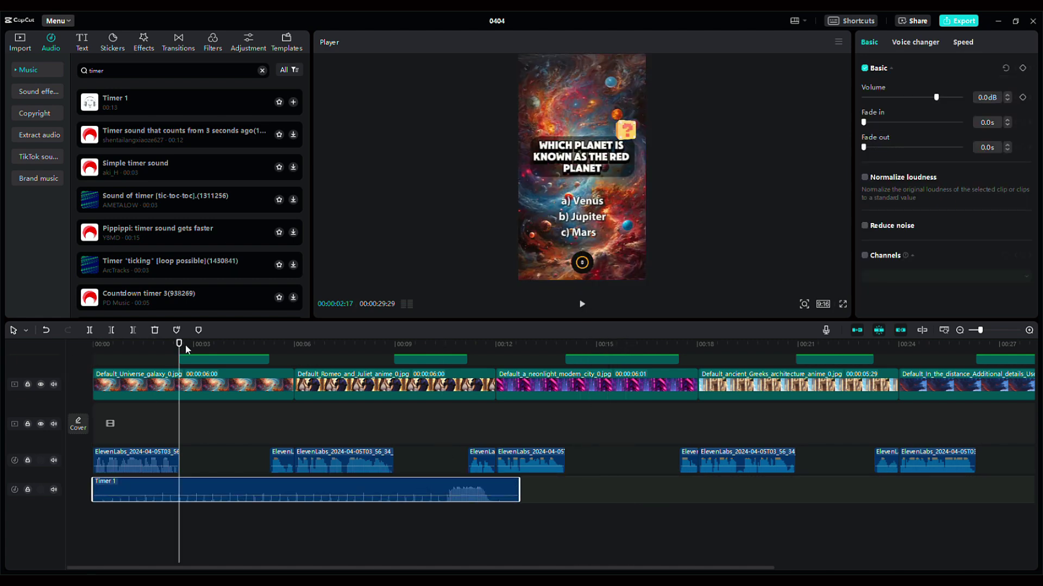
left_click(111, 332)
left_click(277, 352)
left_click(135, 333)
left_click_drag(235, 491, 449, 491)
left_click(470, 356)
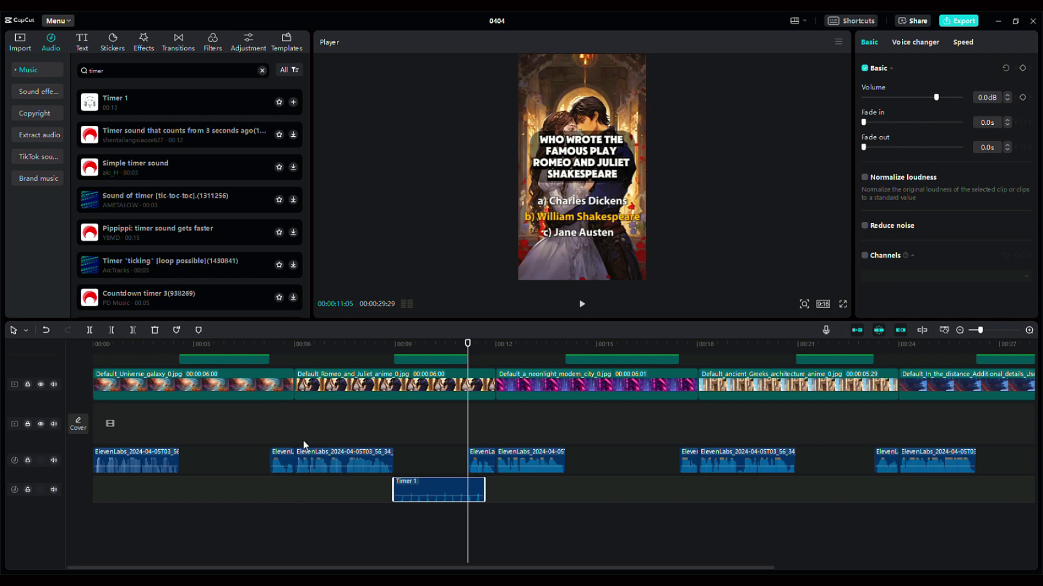
key("ctrl+z")
left_click(395, 350)
- Move Timer 1 to about 14 seconds under the Shakespeare question and paste a trimmed copy later
left_click(467, 348)
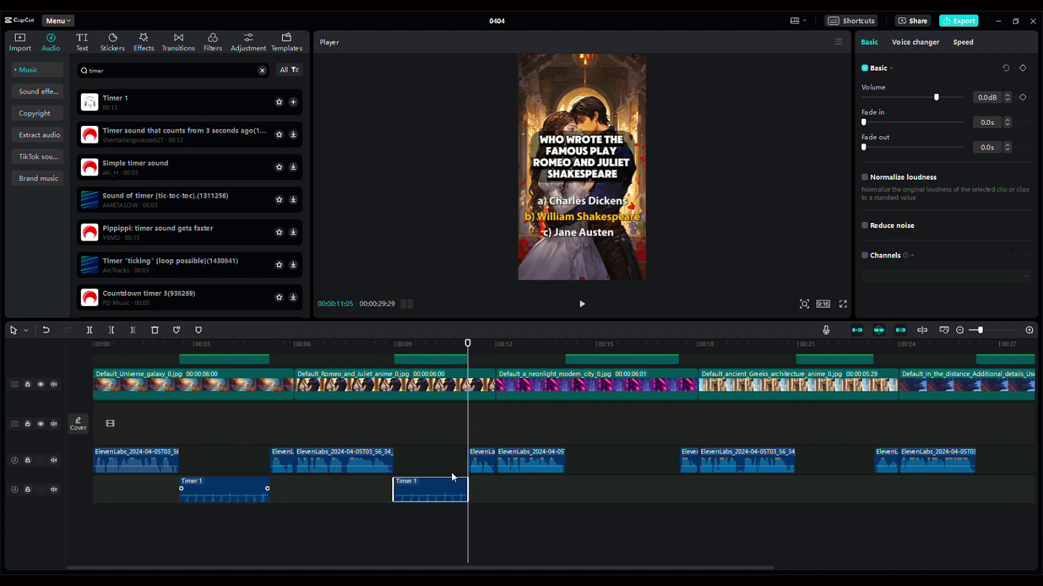
left_click_drag(436, 490, 680, 494)
mouse_move(656, 492)
left_mouse_down()
mouse_move(708, 482)
mouse_move(652, 492)
left_mouse_up()
key("ctrl+c")
key("ctrl+v")
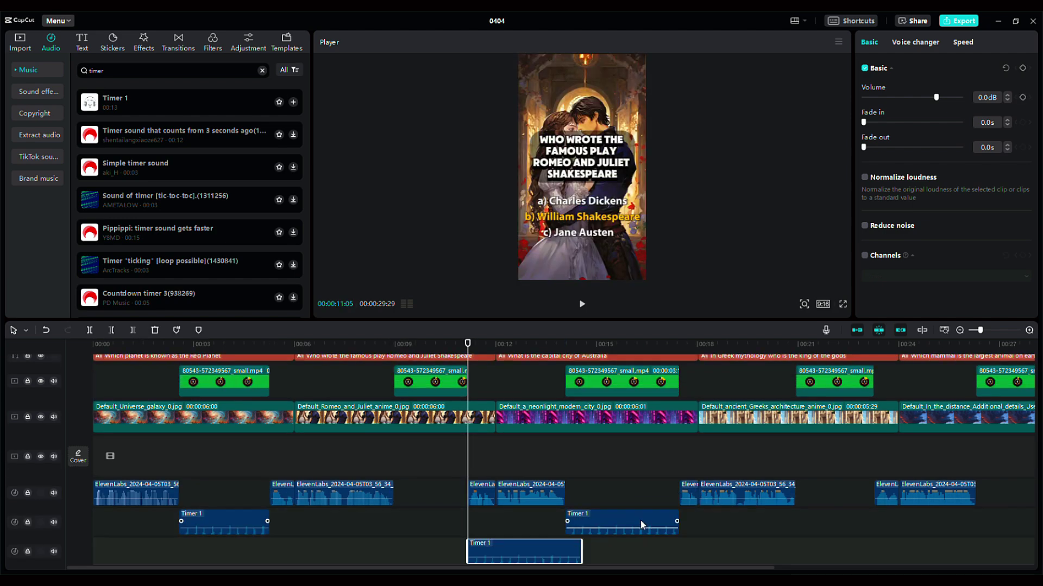
left_click_drag(543, 553, 872, 531)
left_click_drag(468, 456, 876, 486)
left_click(133, 330)
left_click_drag(745, 568, 944, 558)
- Paste another Timer 1 copy at about 00:26 and return to the video start
key("ctrl+c")
key("ctrl+v")
left_click_drag(640, 526, 742, 528)
key("Home")
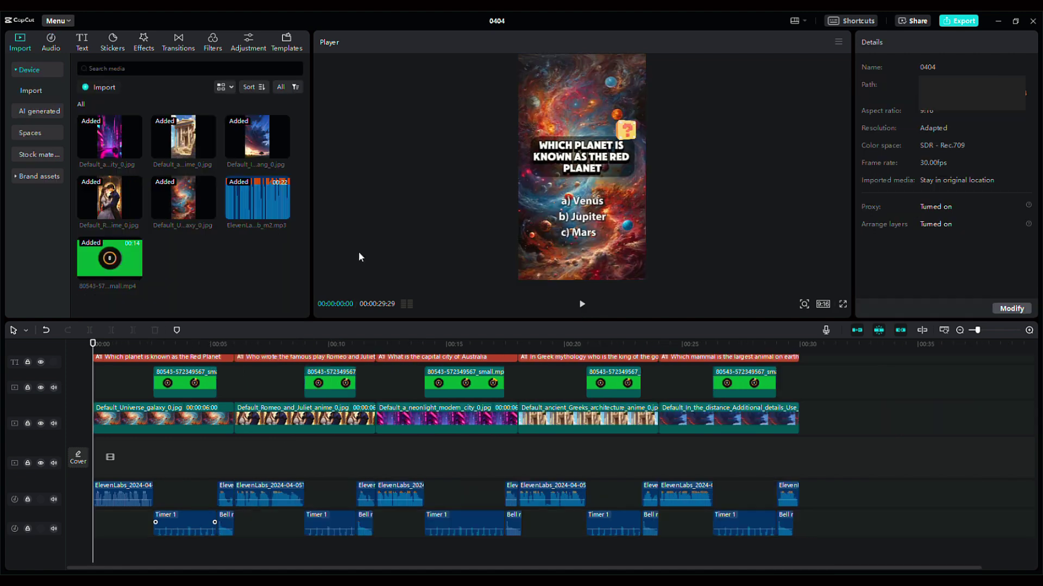
- Give the galaxy and Romeo and Juliet backgrounds a Zoom Out entrance of about 1.3–1.5 s
left_click(191, 421)
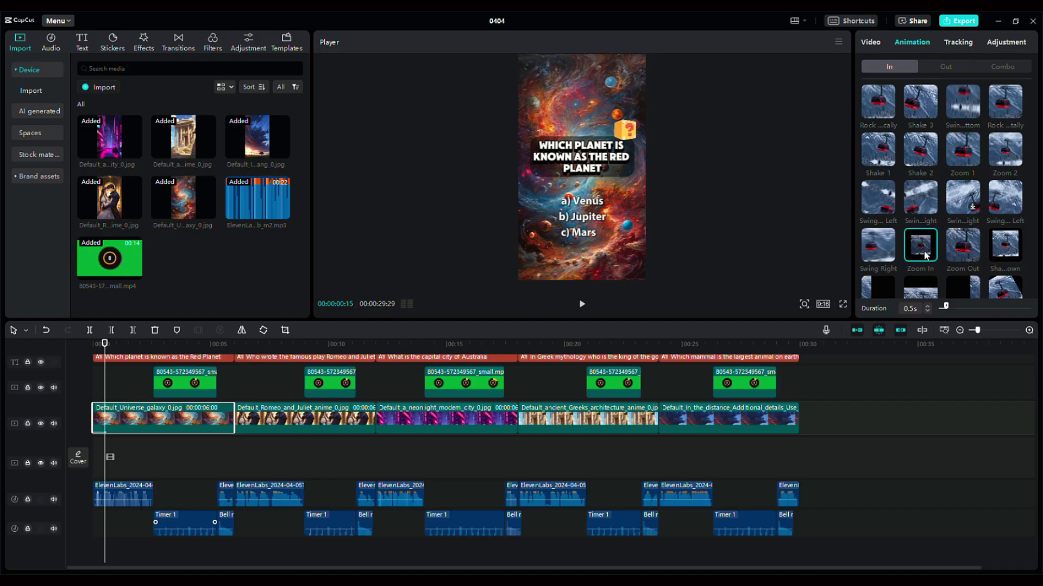
left_click_drag(947, 308, 960, 306)
left_click(250, 418)
left_click(962, 246)
left_click(374, 344)
- Apply a 1.5 s Zoom Out entrance to the neon city, Greek architecture and last background images
left_click(395, 418)
left_click(962, 246)
left_click(539, 418)
left_click(963, 246)
left_click(680, 418)
left_click(962, 246)
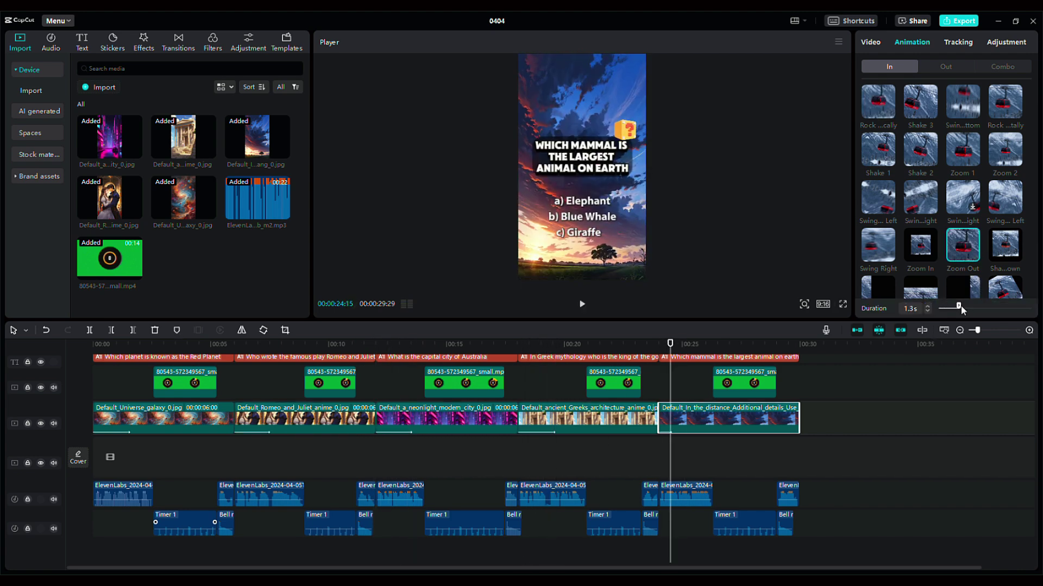
left_click(723, 345)
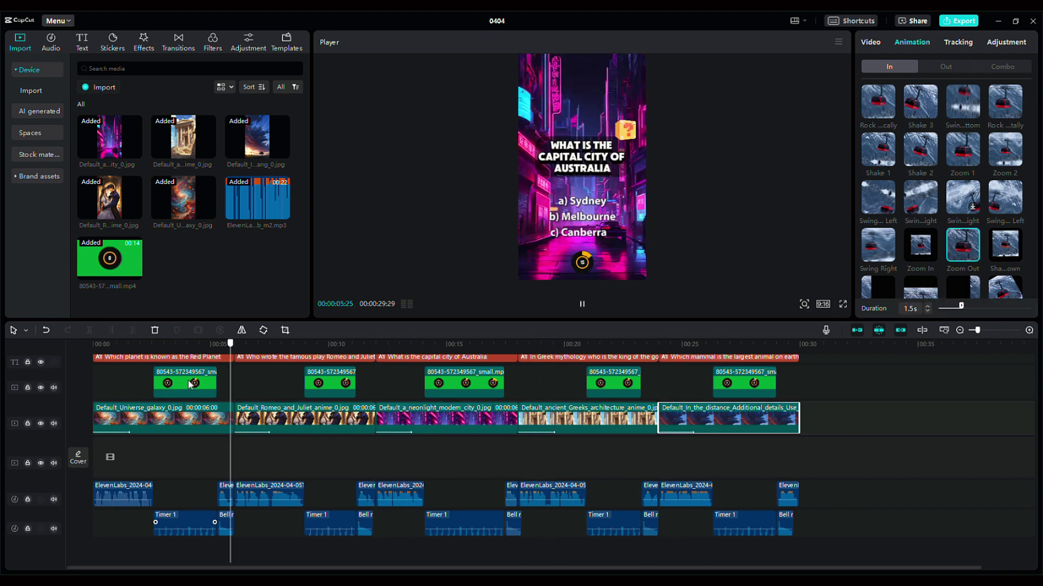
mouse_move(93, 346)
left_mouse_down()
mouse_move(112, 346)
mouse_move(102, 350)
left_mouse_up()
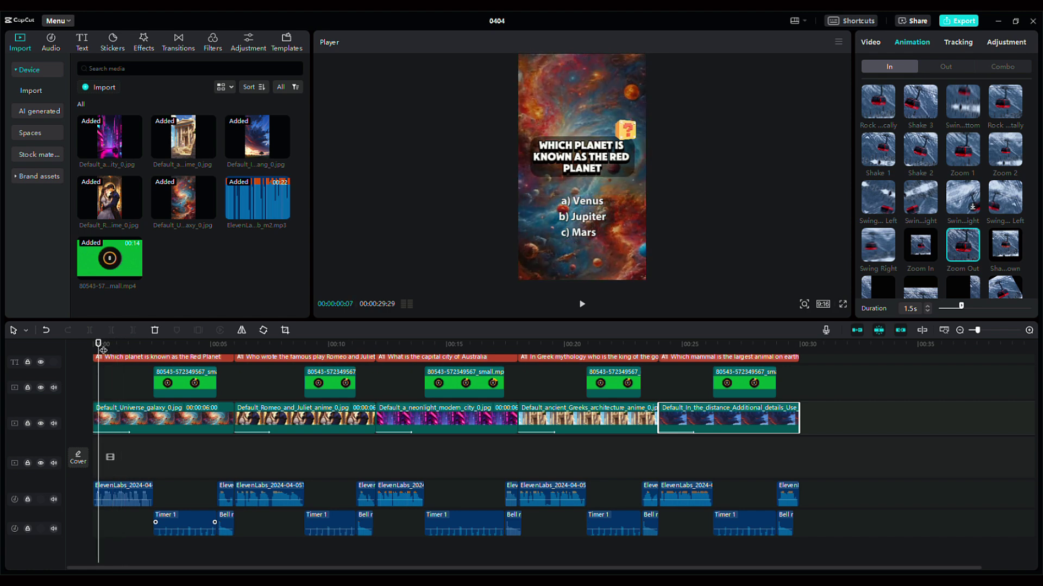
left_click(178, 41)
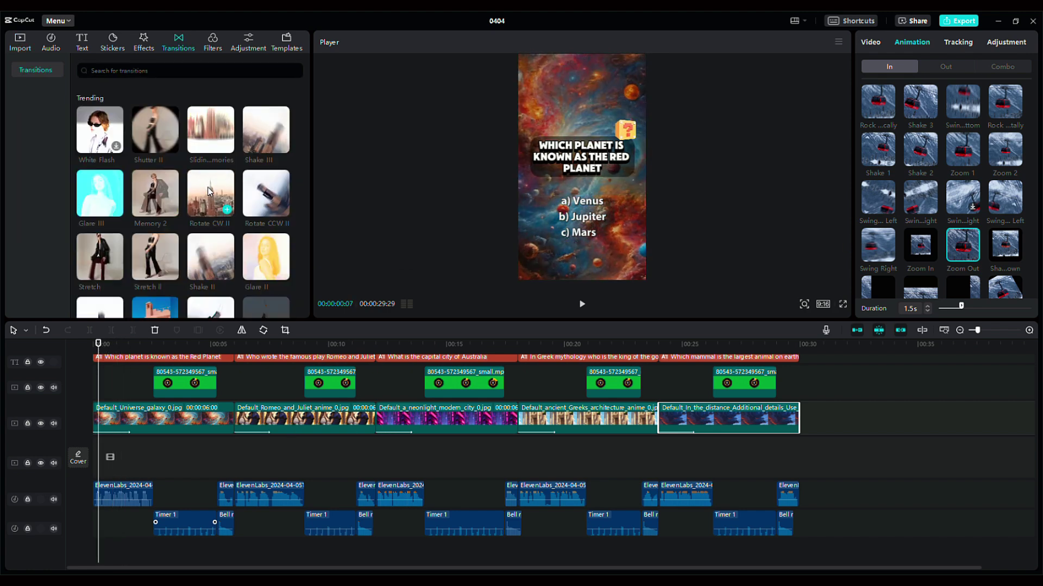
- Drop Sliding Memories onto every background junction, scrub through to preview, and start the export
scroll(211, 179, "down", 2)
scroll(211, 152, "up", 2)
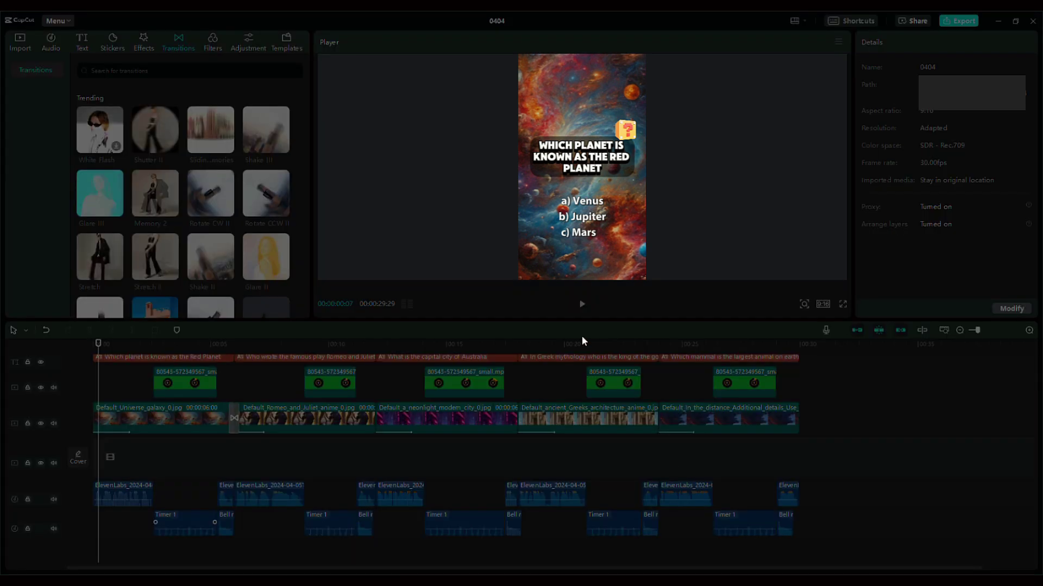
left_click_drag(211, 130, 234, 418)
left_click_drag(211, 131, 658, 418)
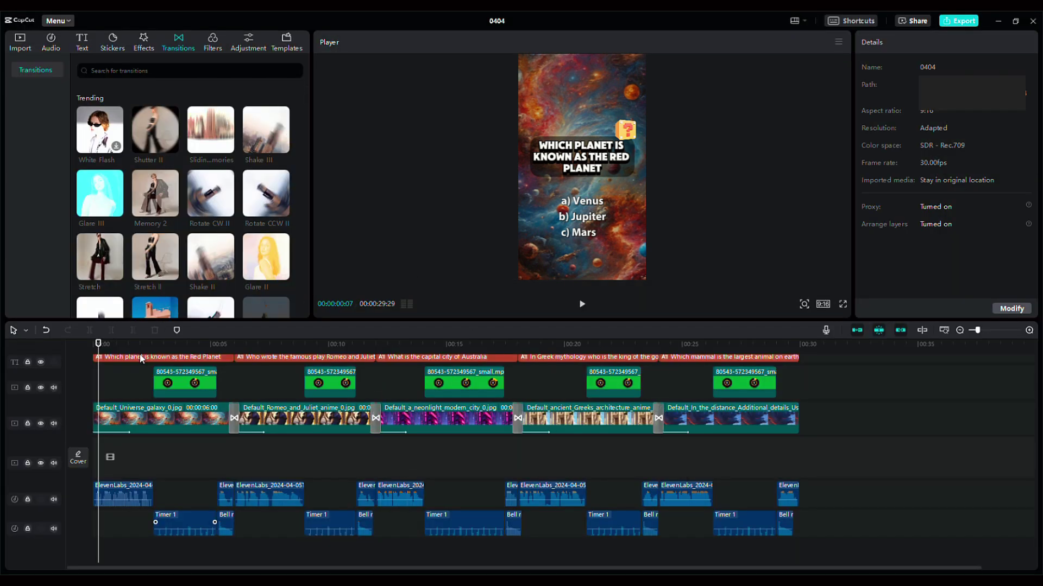
left_click_drag(99, 344, 424, 374)
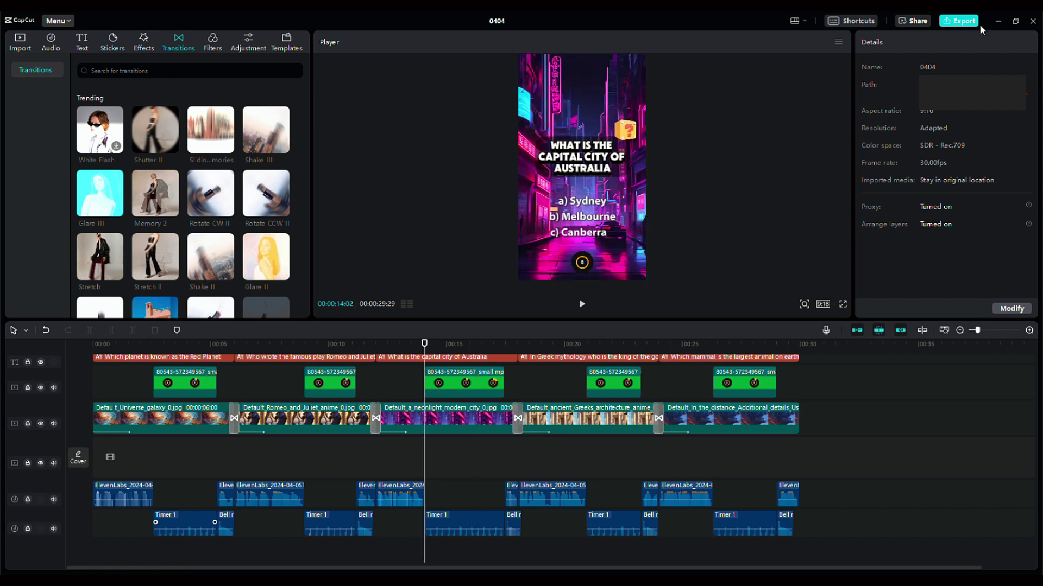
left_click(975, 24)
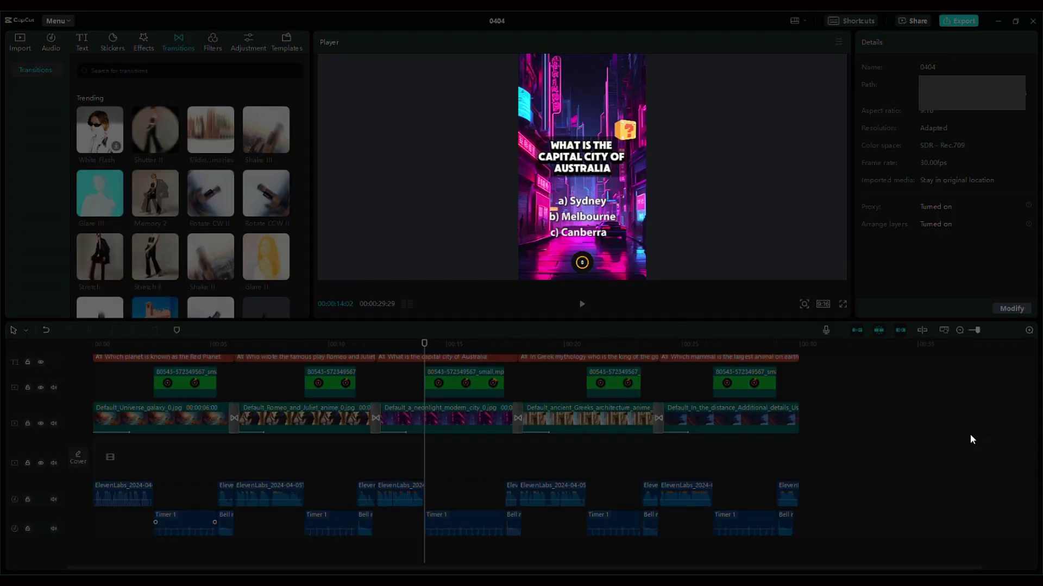